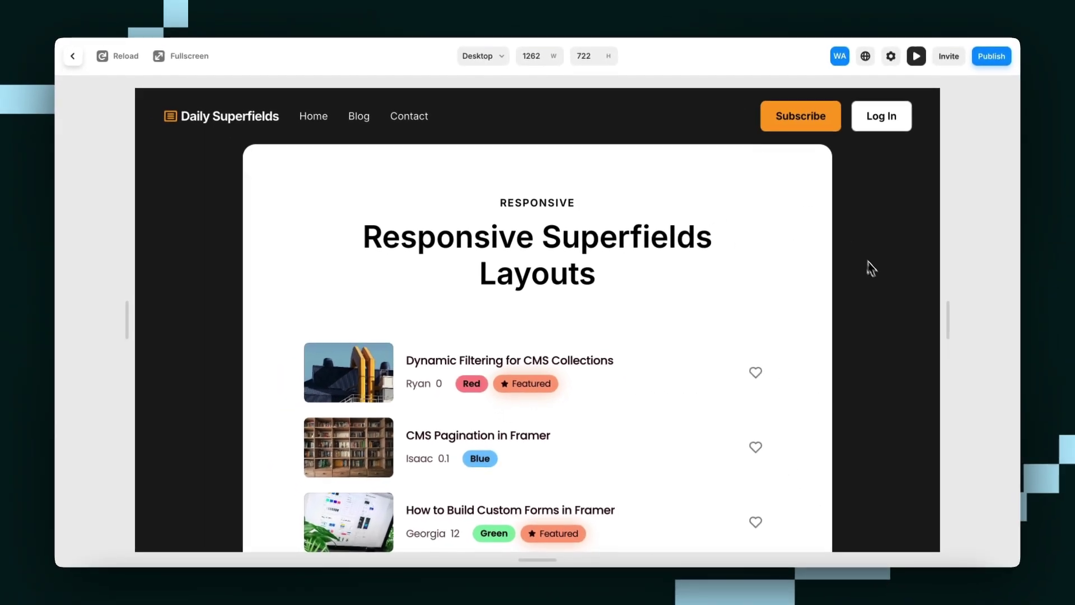
# - Scroll the preview, then widen it and narrow it to phone width to test the blog list
pyautogui.scroll(-1, 875, 317)
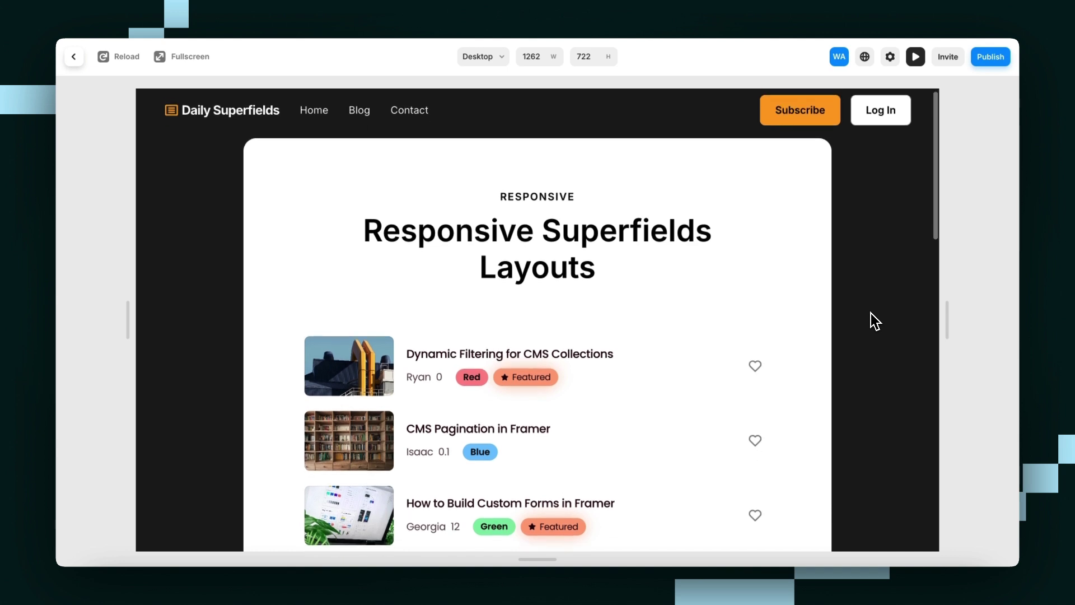
pyautogui.scroll(-2, 875, 320)
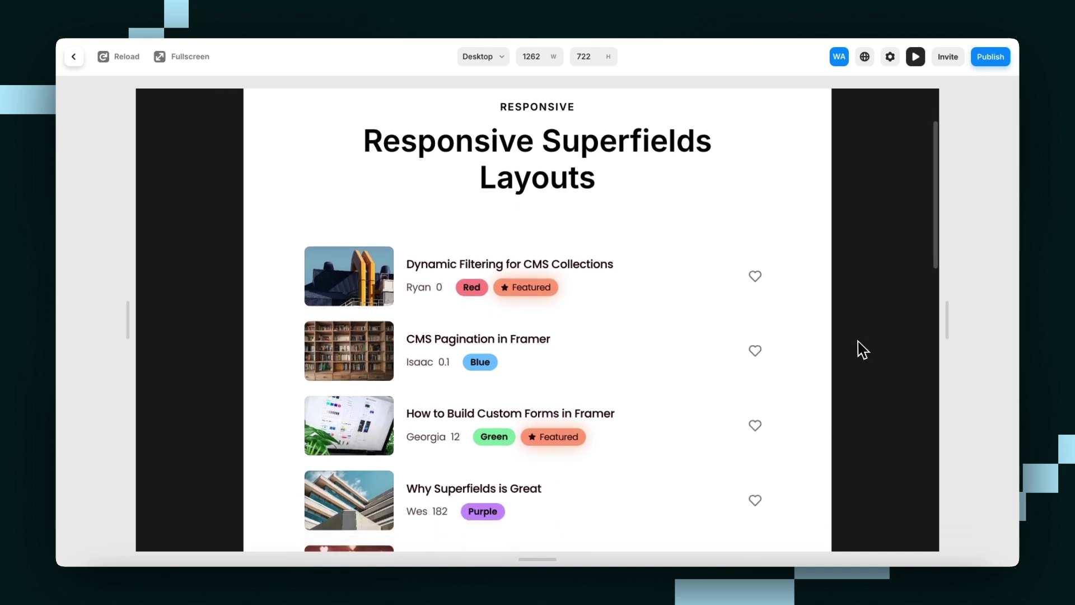
pyautogui.scroll(-2, 858, 348)
pyautogui.scroll(5, 857, 347)
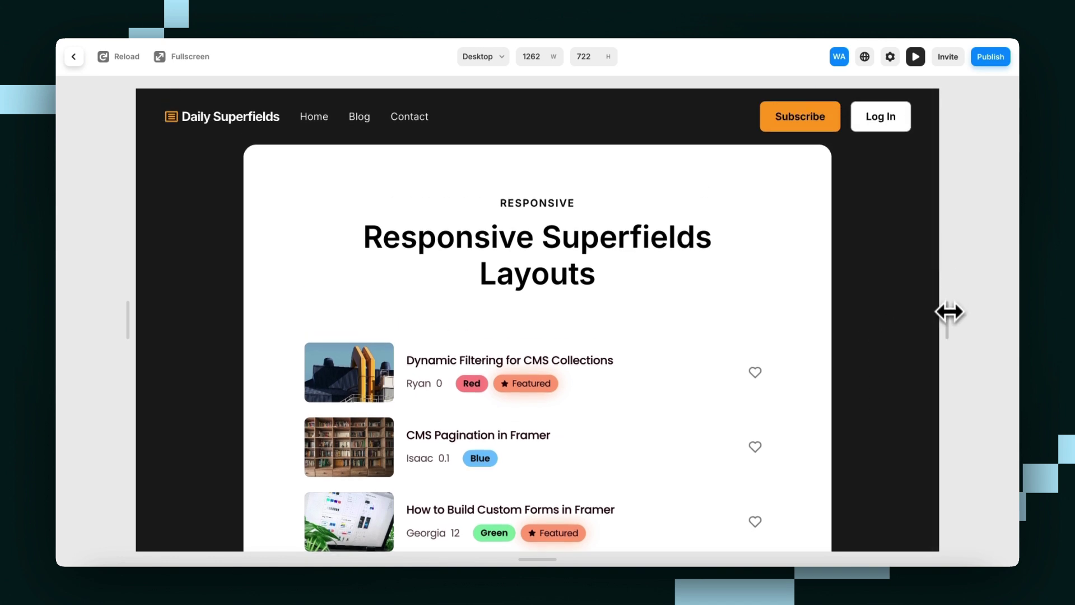
pyautogui.moveTo(950, 312); pyautogui.dragTo(975, 325)
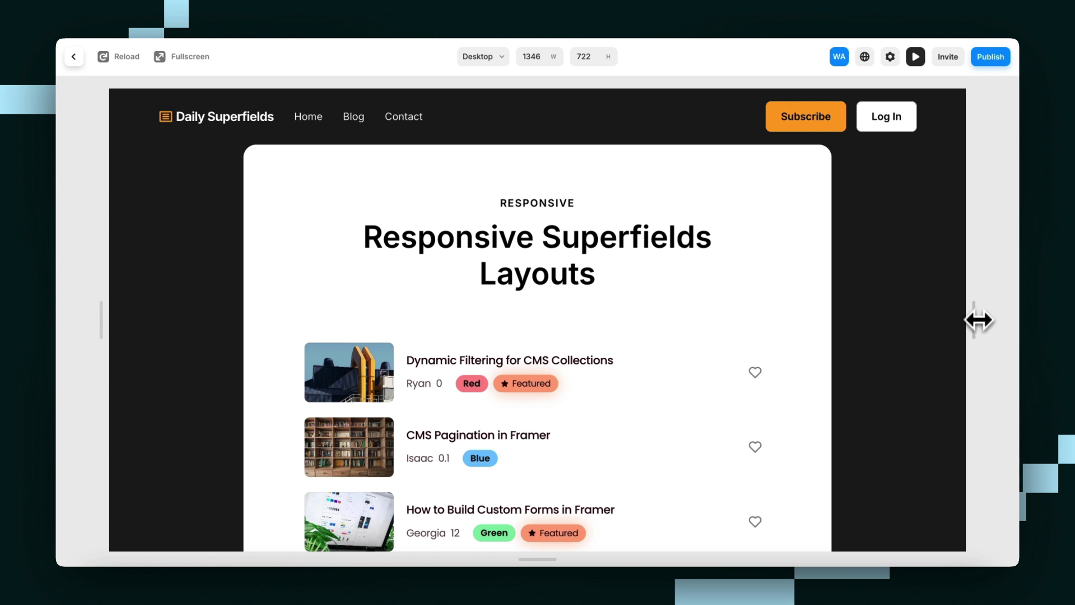
pyautogui.moveTo(977, 317); pyautogui.dragTo(693, 375)
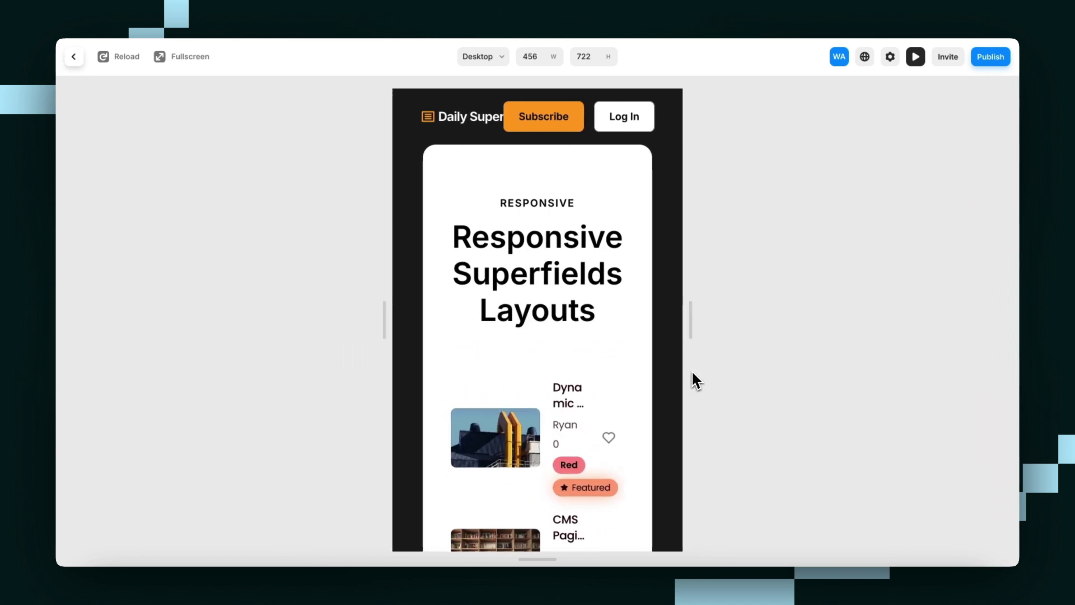
# - Scroll the phone-width preview and exit back to the editor
pyautogui.scroll(-4, 598, 354)
pyautogui.scroll(-2, 597, 354)
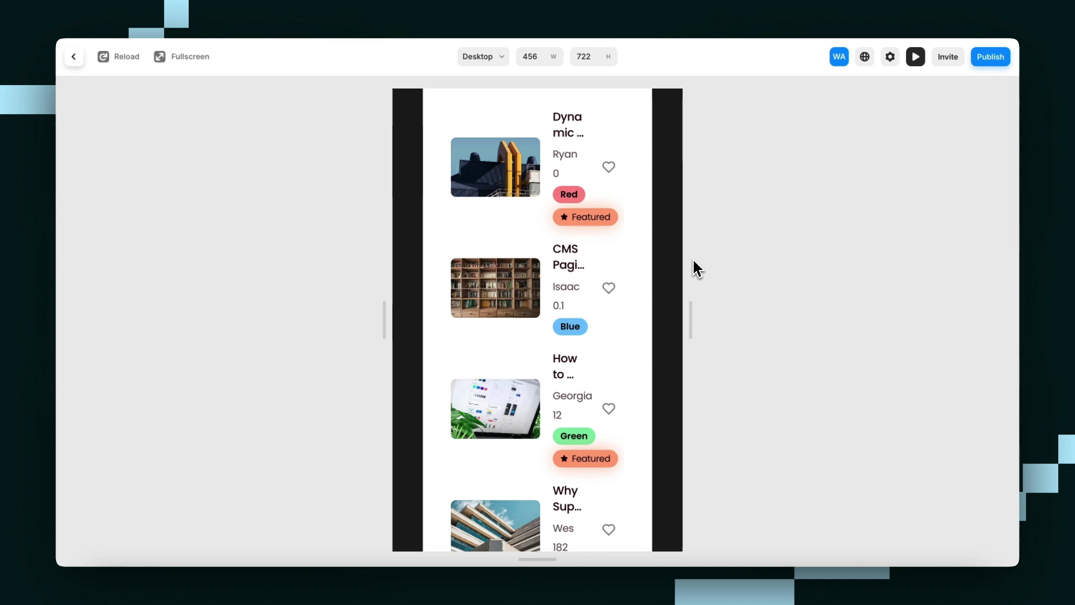
pyautogui.click(74, 59)
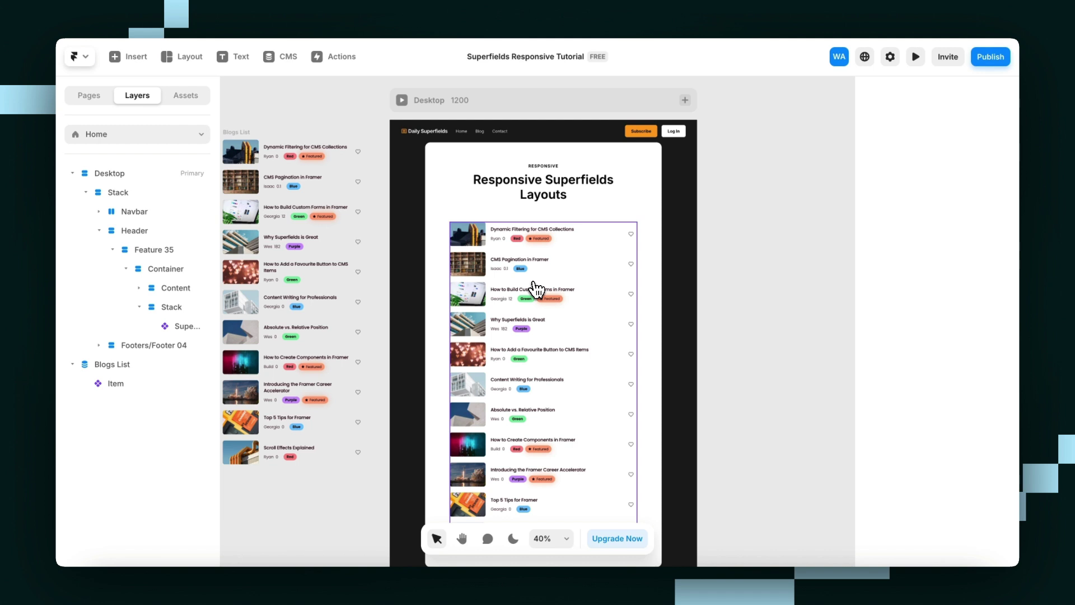
# - Pan and zoom the canvas toward the Blogs List on the Desktop page
pyautogui.hscroll(-3, 536, 288)
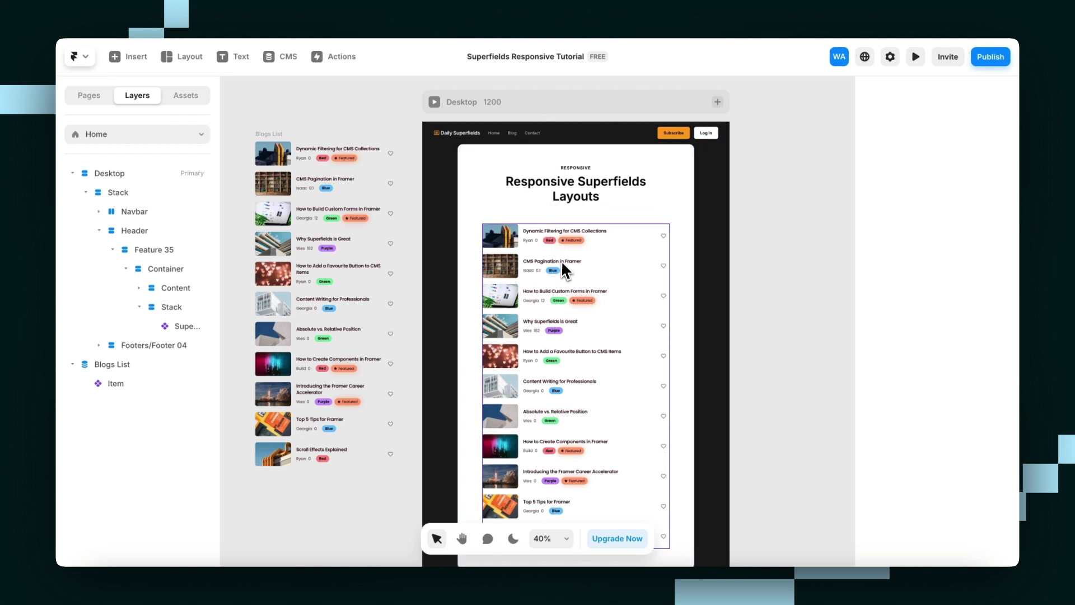
pyautogui.hscroll(-8, 562, 268)
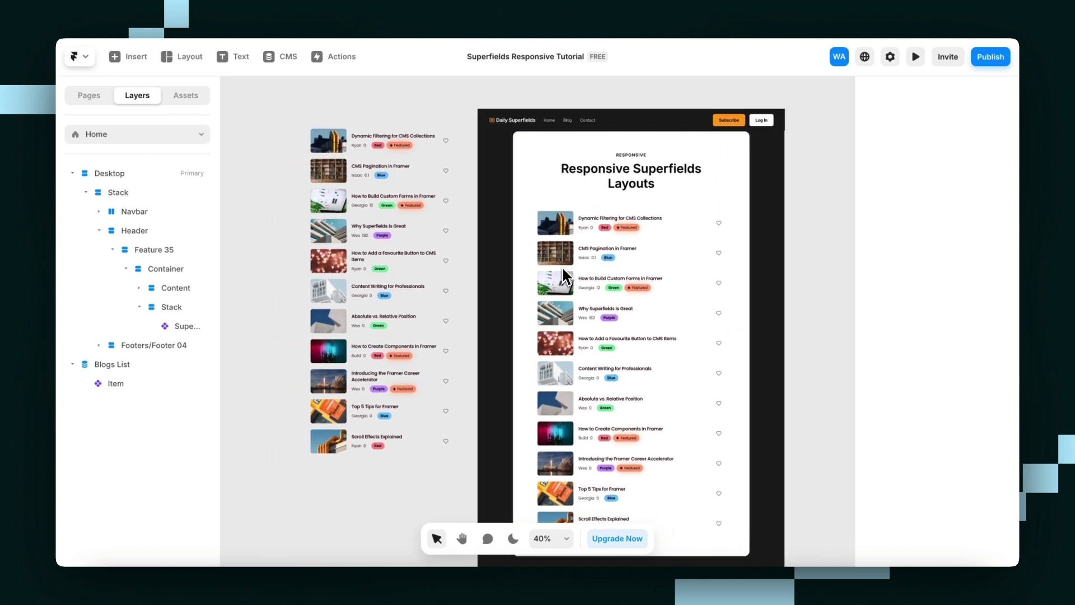
pyautogui.hscroll(-3, 426, 162)
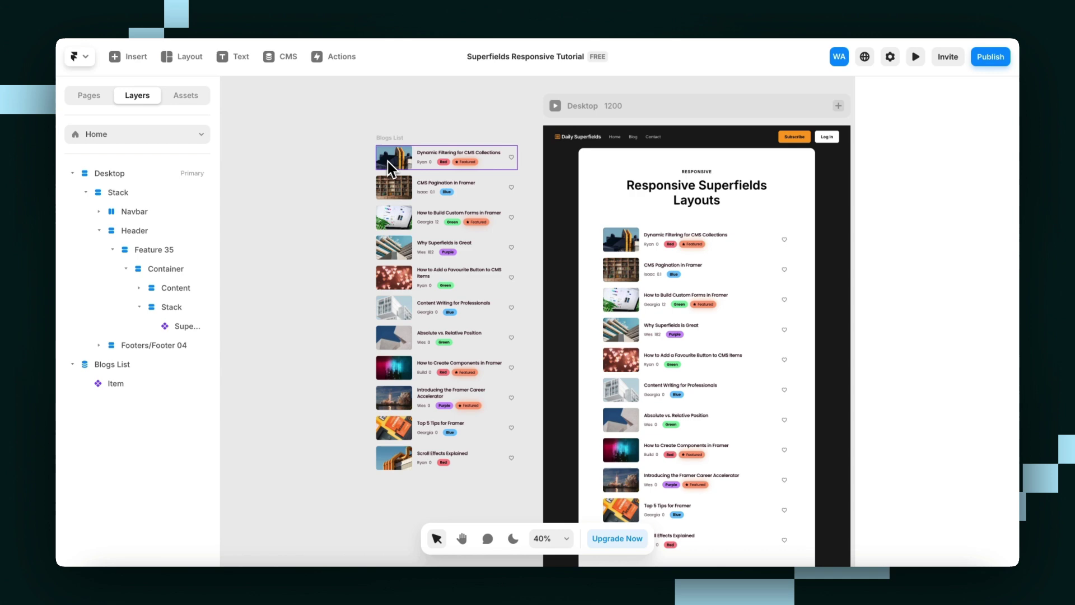
pyautogui.scroll(4, 398, 163)
# - Open the blog Item component, view its Horizontal and Vertical variants, then return to Home
pyautogui.doubleClick(399, 161)
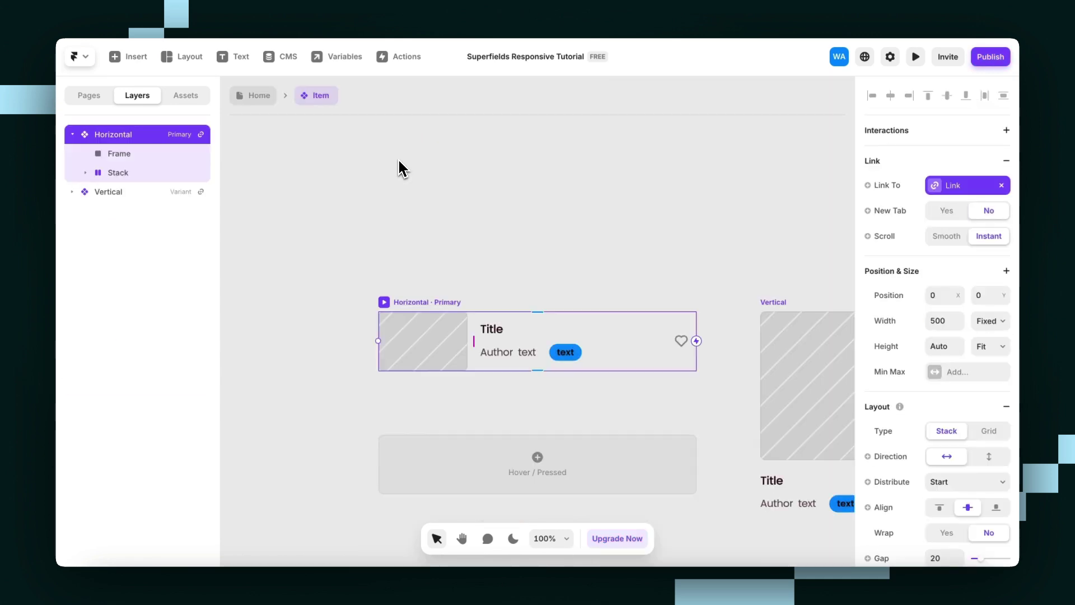
pyautogui.hscroll(2, 453, 260)
pyautogui.scroll(-3, 441, 208)
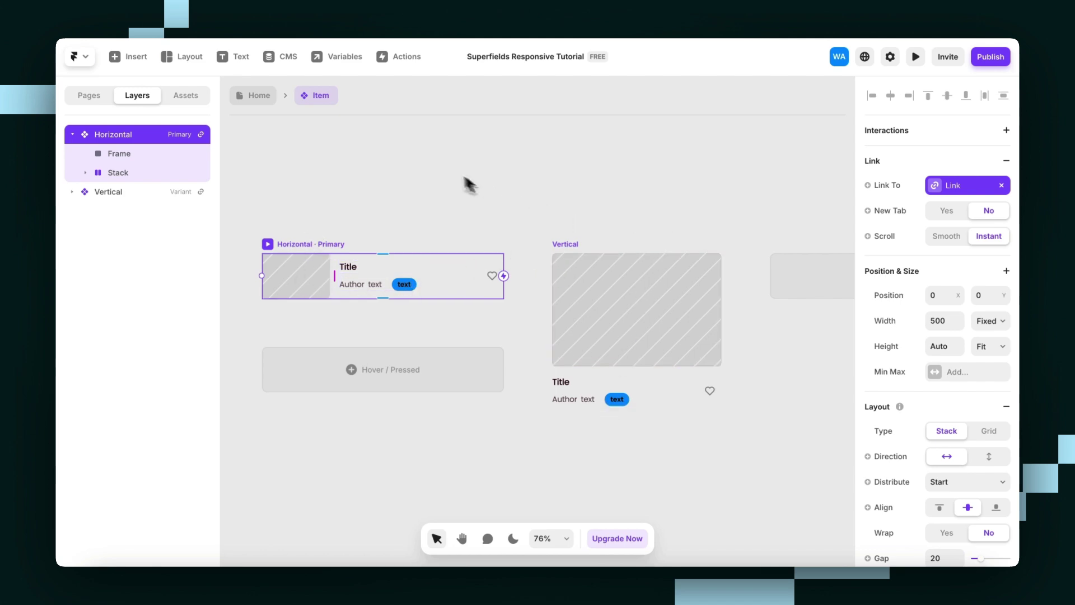
pyautogui.click(280, 102)
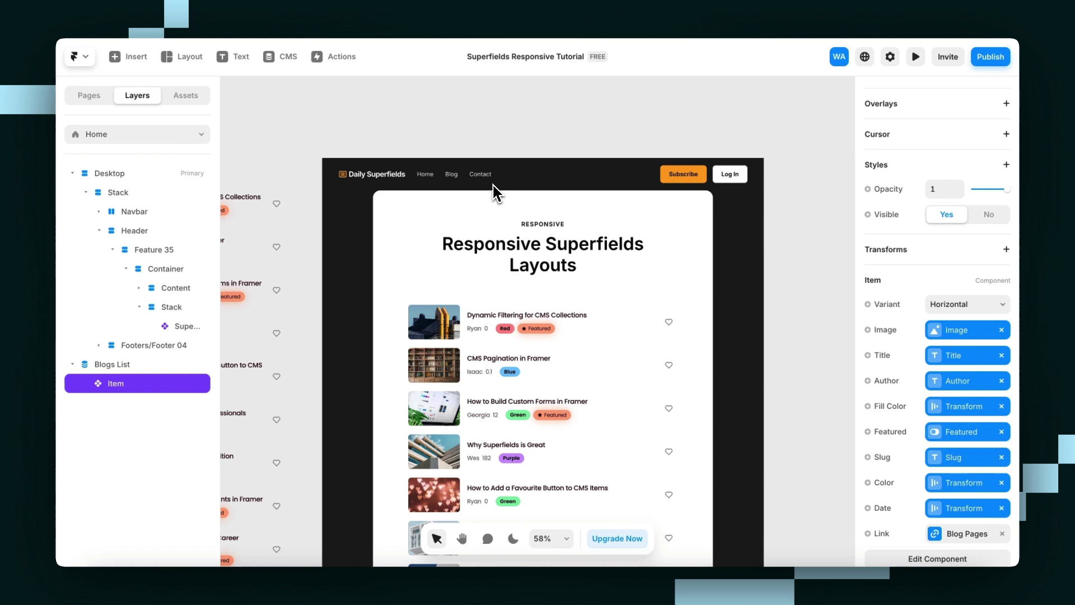
# - Add a Tablet breakpoint (810 wide) to the Desktop frame
pyautogui.click(569, 156)
pyautogui.hscroll(5, 569, 156)
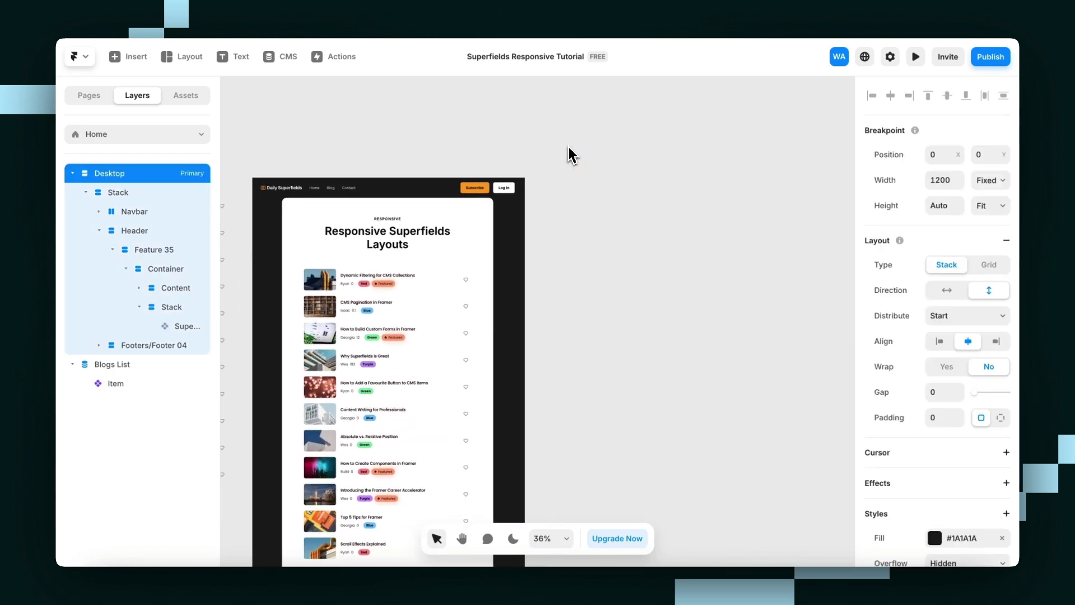
pyautogui.click(506, 158)
pyautogui.click(523, 185)
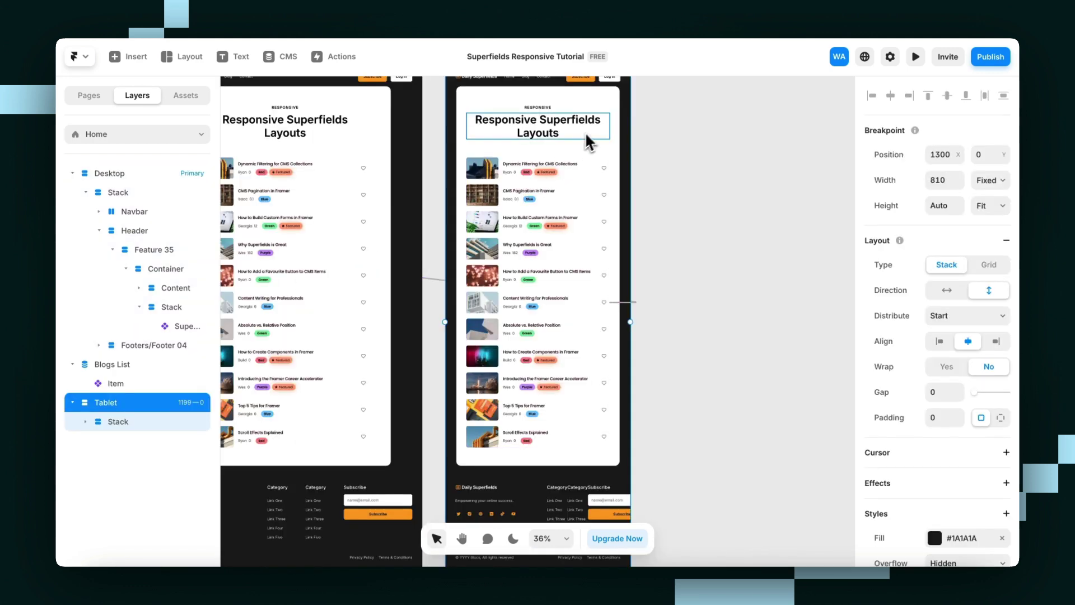
# - Add a Phone breakpoint (390 wide) and select the Phone layout's Subscribe button
pyautogui.scroll(3, 593, 135)
pyautogui.click(560, 145)
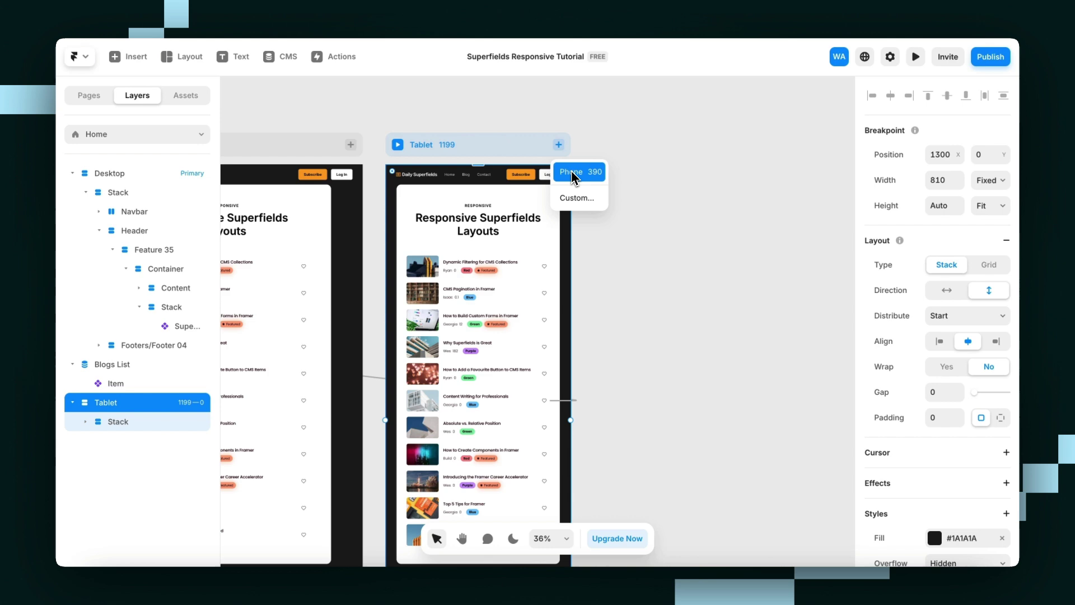
pyautogui.click(576, 169)
pyautogui.scroll(2, 611, 164)
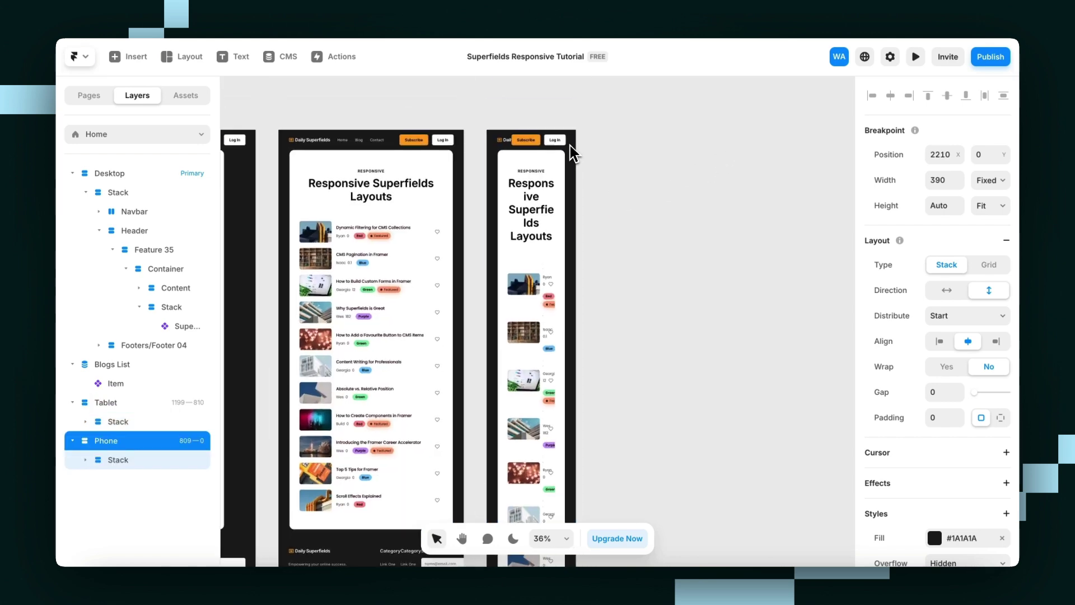
pyautogui.scroll(5, 540, 143)
pyautogui.click(540, 140)
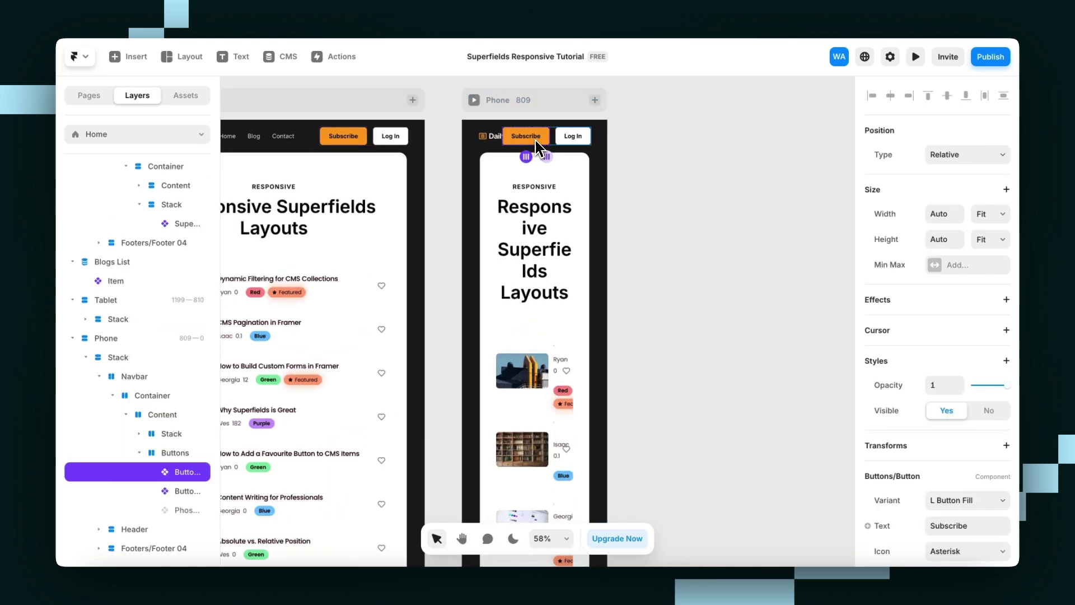
# - Hide the Subscribe button on Phone and give Feature 35 left and right padding of 20
pyautogui.hotkey('ctrl', 'shift', 'h')
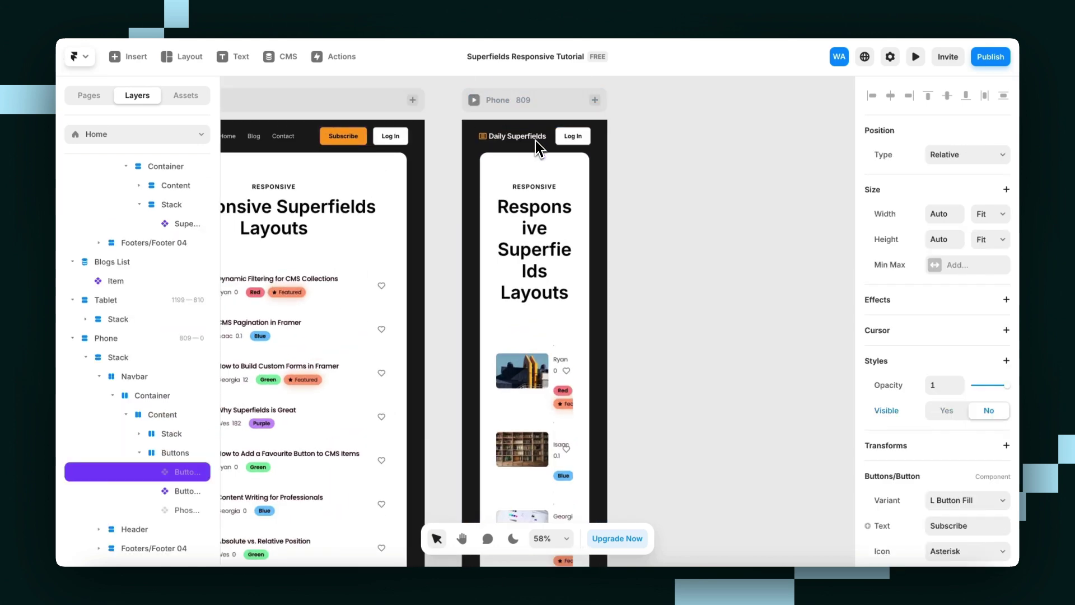
pyautogui.click(601, 180)
pyautogui.scroll(-3, 596, 179)
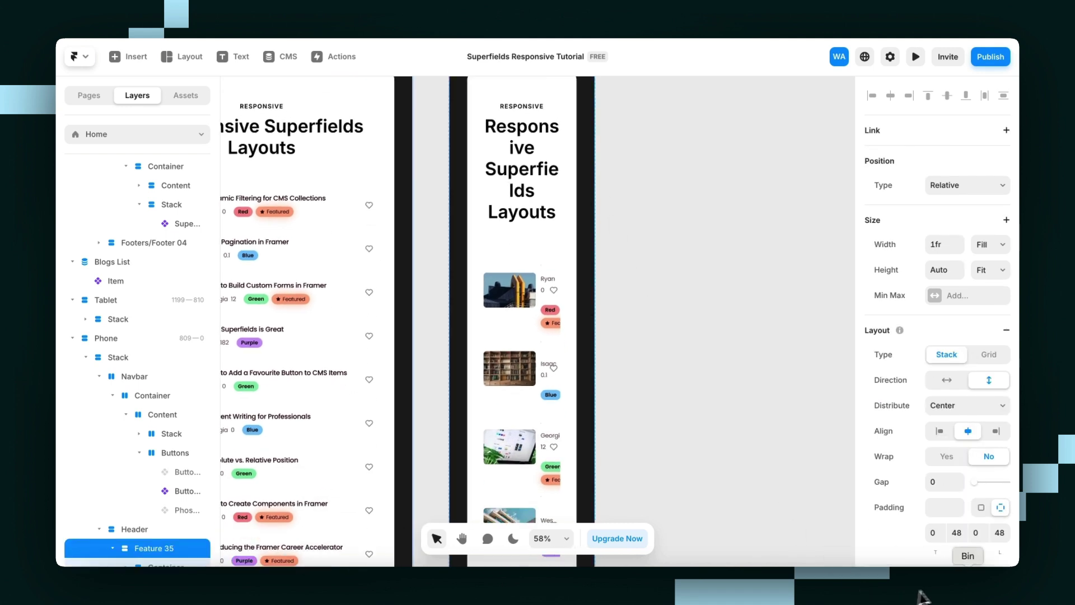
pyautogui.click(960, 532)
pyautogui.write('20')
pyautogui.press('Tab')
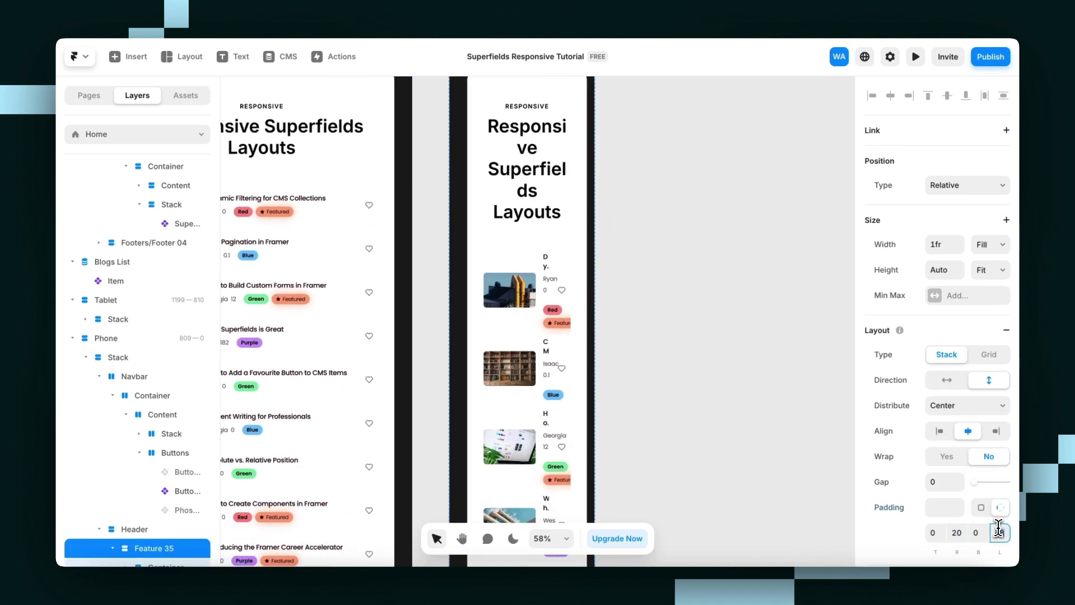
pyautogui.press('Tab')
pyautogui.write('20')
# - Set the Container inside Feature 35 to 20 left and right padding, then scroll to the blog list
pyautogui.click(583, 187)
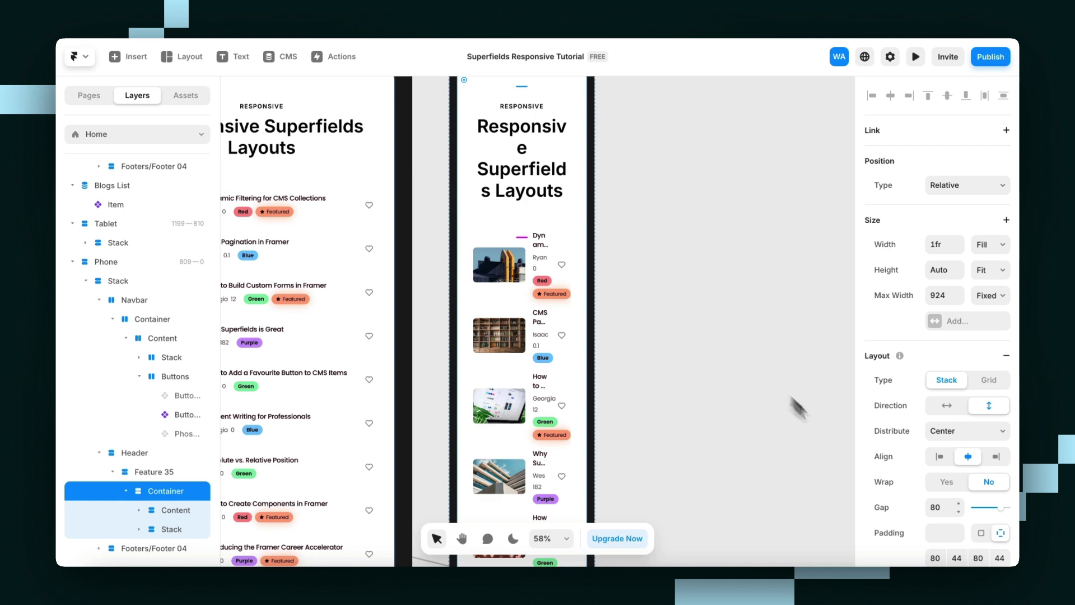
pyautogui.scroll(-3, 947, 554)
pyautogui.click(959, 466)
pyautogui.write('2')
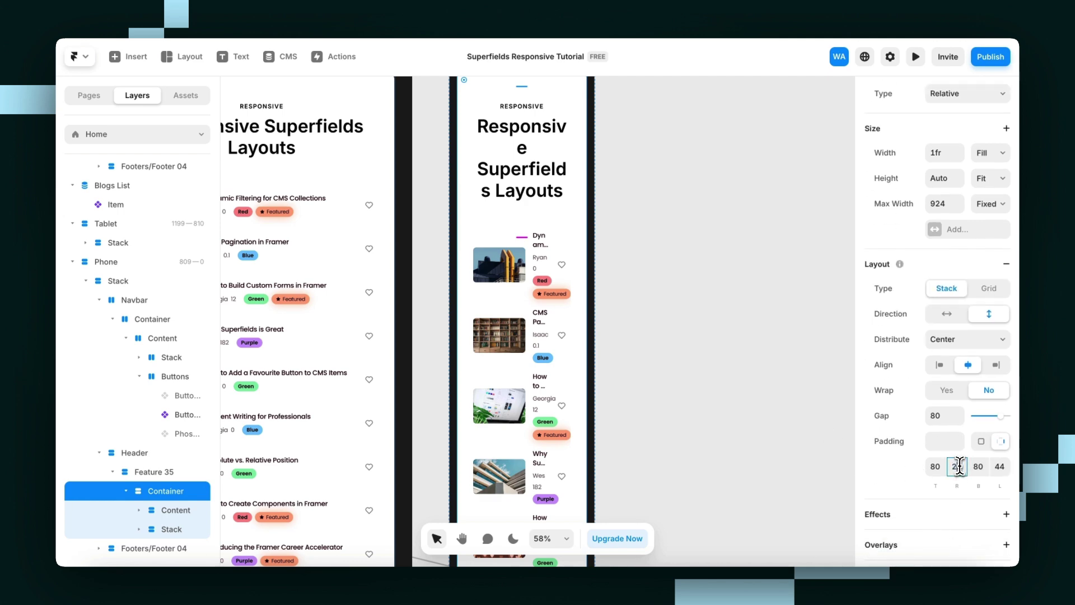
pyautogui.write('0')
pyautogui.click(1000, 466)
pyautogui.write('20')
pyautogui.press('Return')
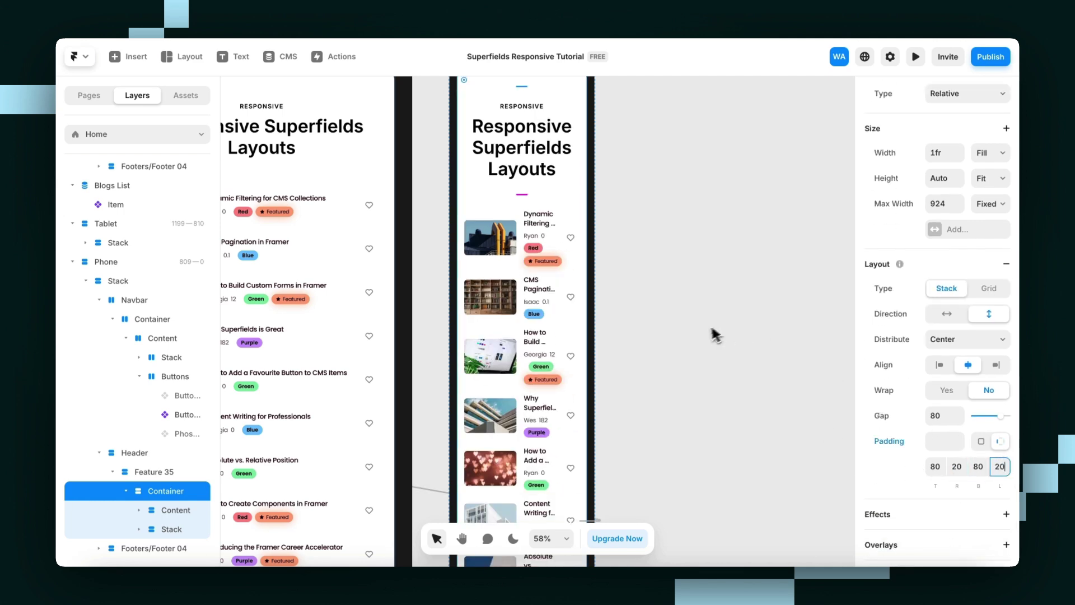
pyautogui.click(660, 331)
pyautogui.scroll(5, 547, 173)
pyautogui.scroll(-3, 533, 230)
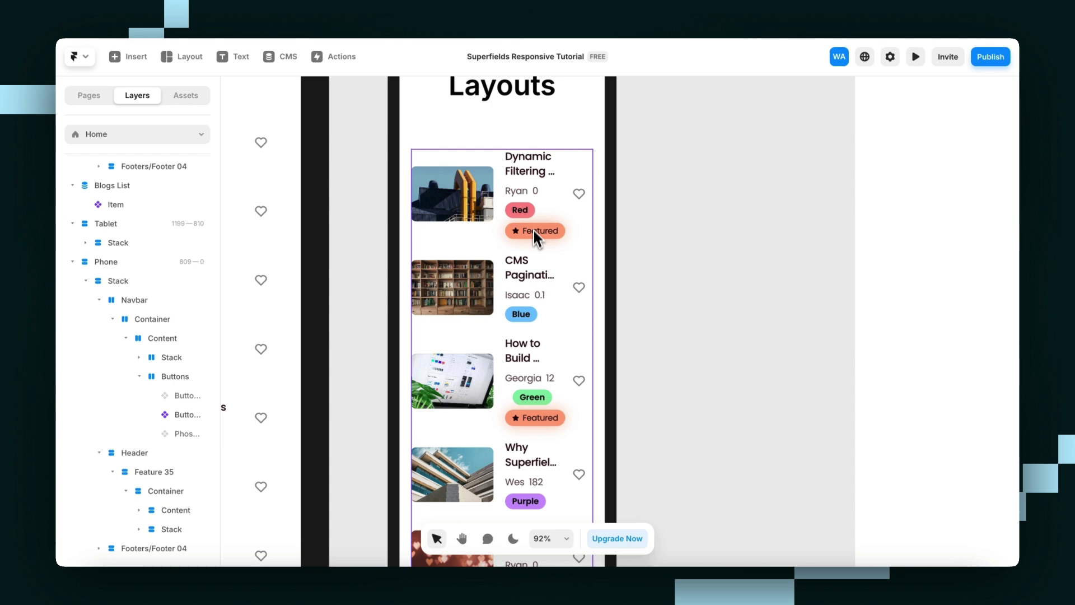
pyautogui.scroll(-3, 542, 237)
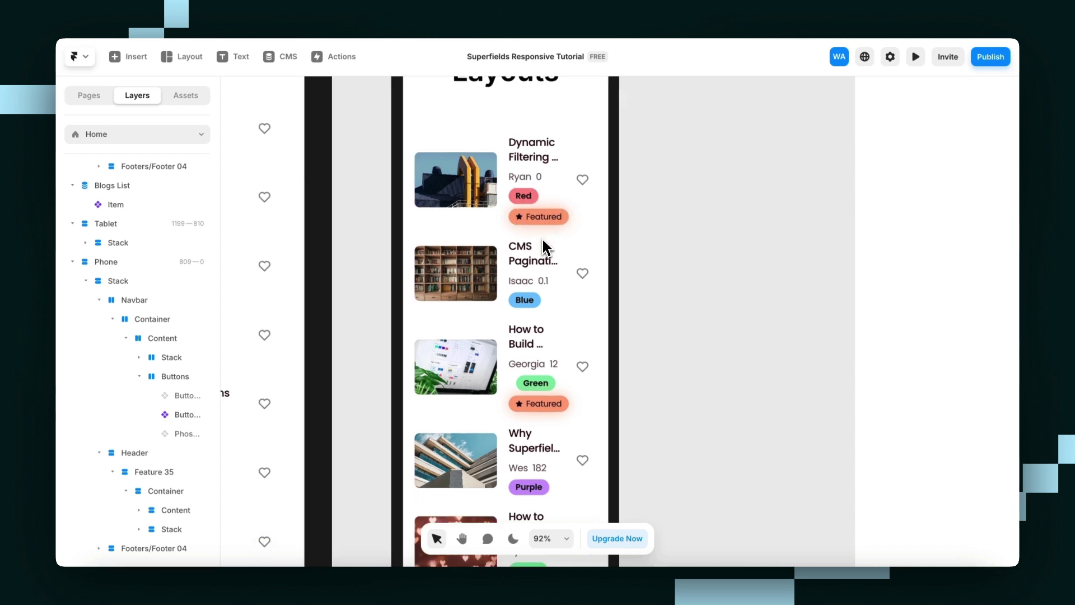
pyautogui.scroll(-5, 543, 241)
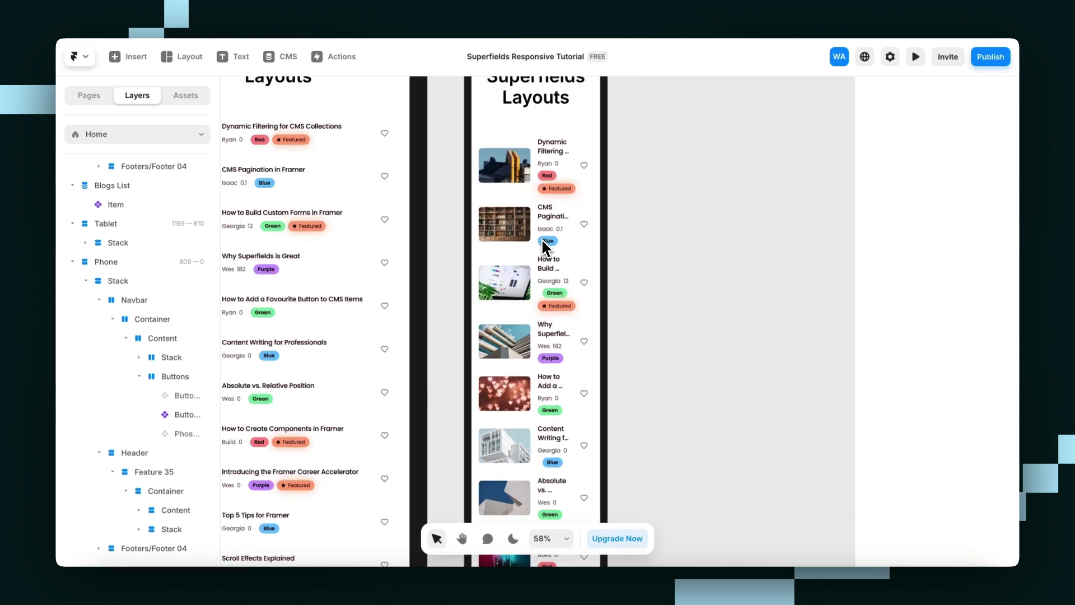
pyautogui.scroll(-4, 544, 246)
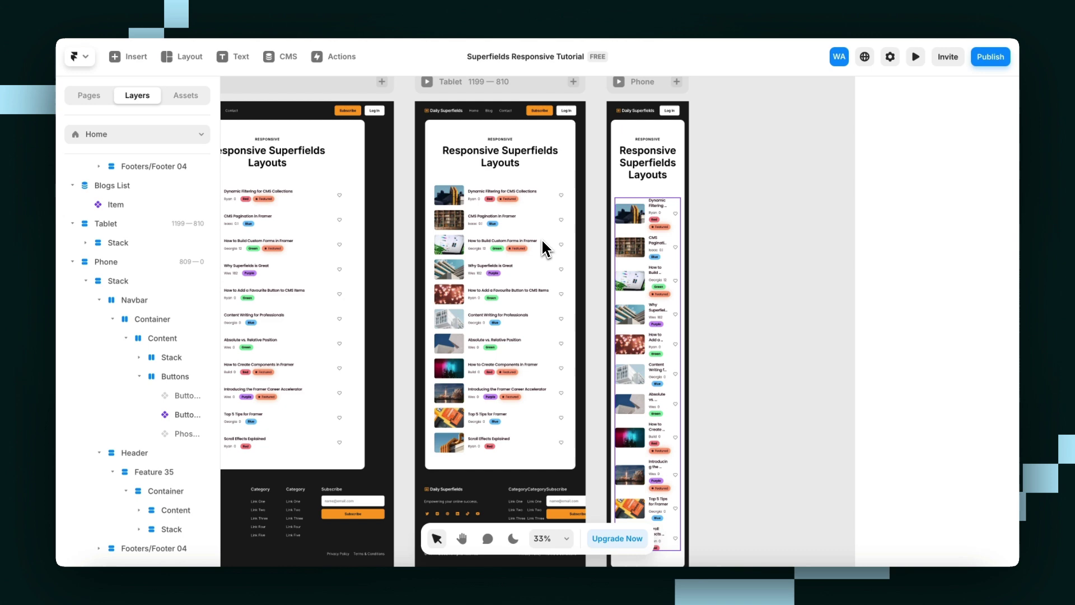
pyautogui.scroll(-3, 489, 264)
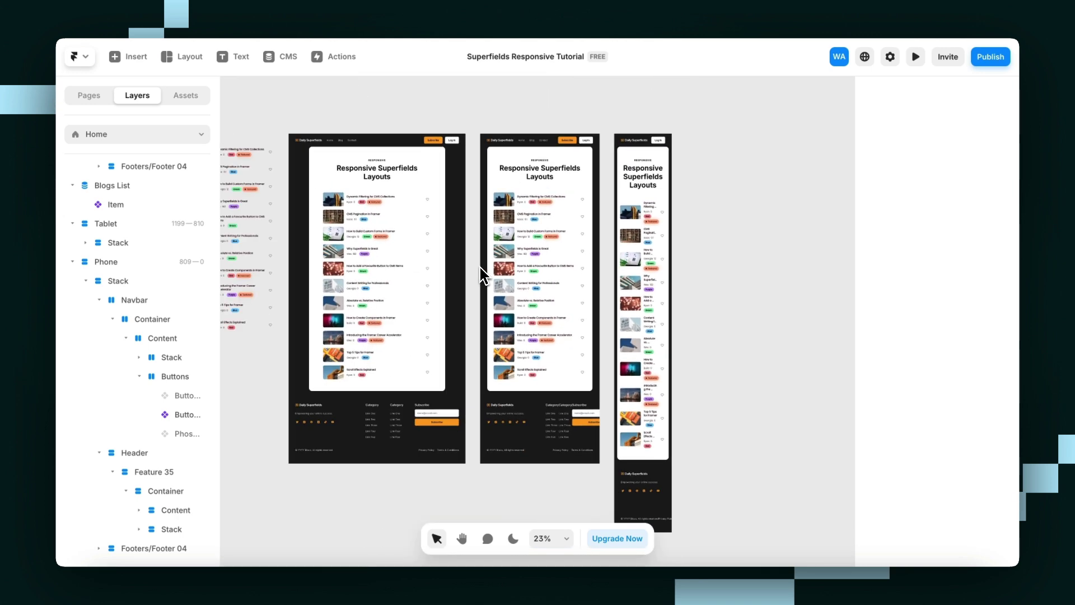
# - Open the Desktop Superfields list's layout and try a 64 item gap before settling on 24
pyautogui.click(411, 238)
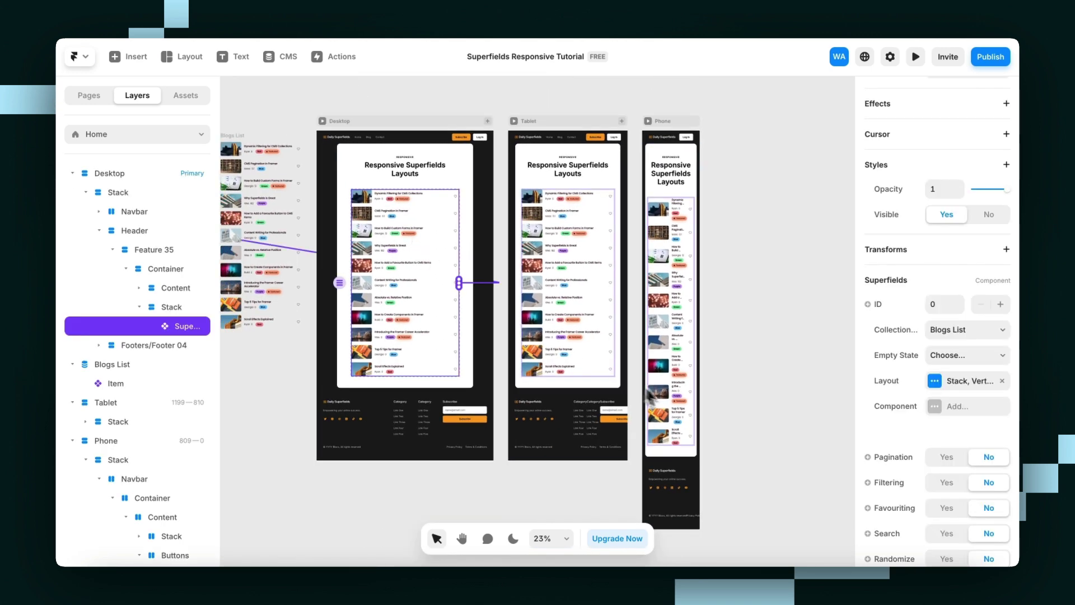
pyautogui.scroll(-2, 936, 398)
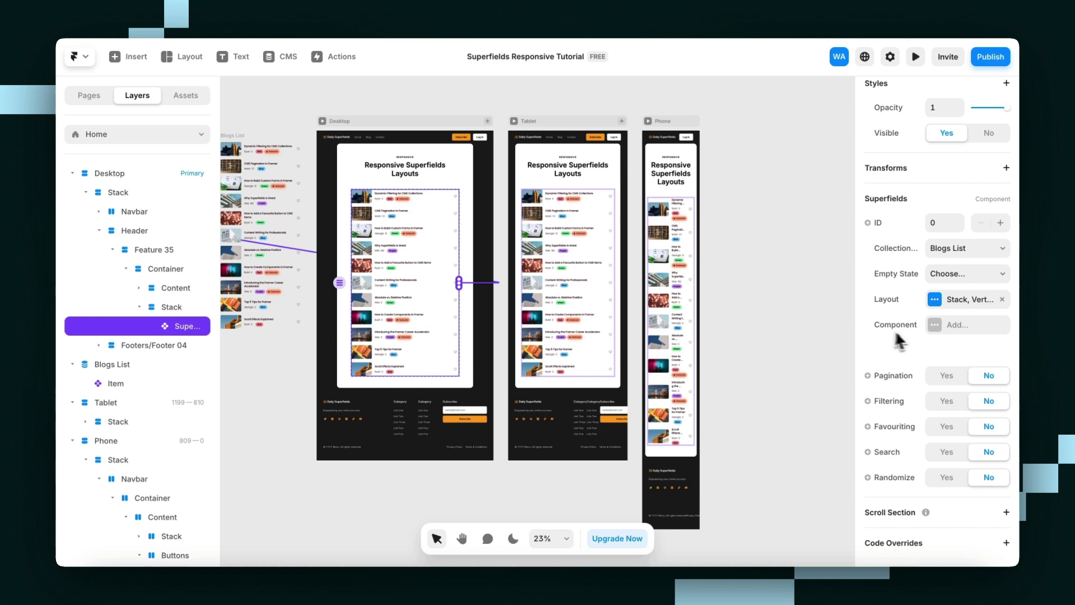
pyautogui.click(955, 299)
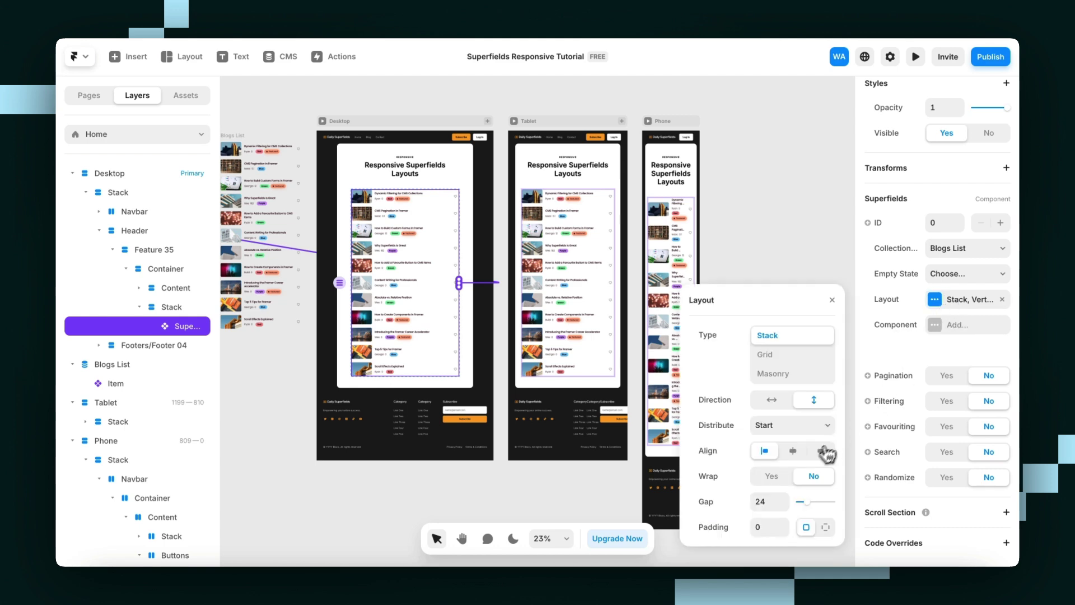
pyautogui.click(773, 496)
pyautogui.hotkey('shift', 'Up')
pyautogui.hotkey('shift', 'Up')
pyautogui.hotkey('shift', 'Up')
pyautogui.hotkey('shift', 'Up')
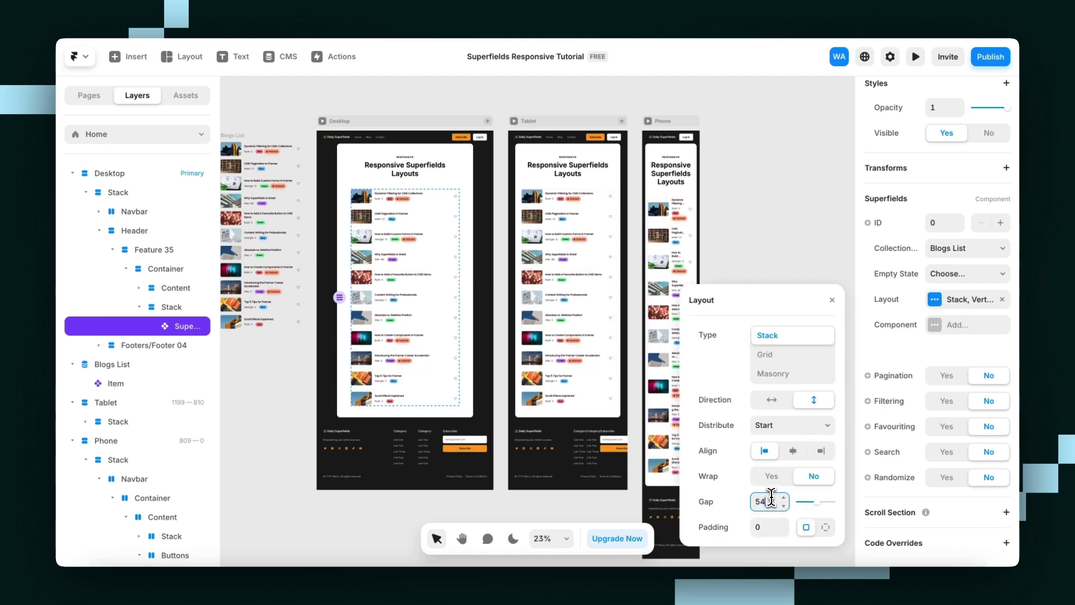
pyautogui.hotkey('shift', 'Down')
pyautogui.hotkey('shift', 'Down')
pyautogui.hotkey('shift', 'Down')
pyautogui.hotkey('shift', 'Down')
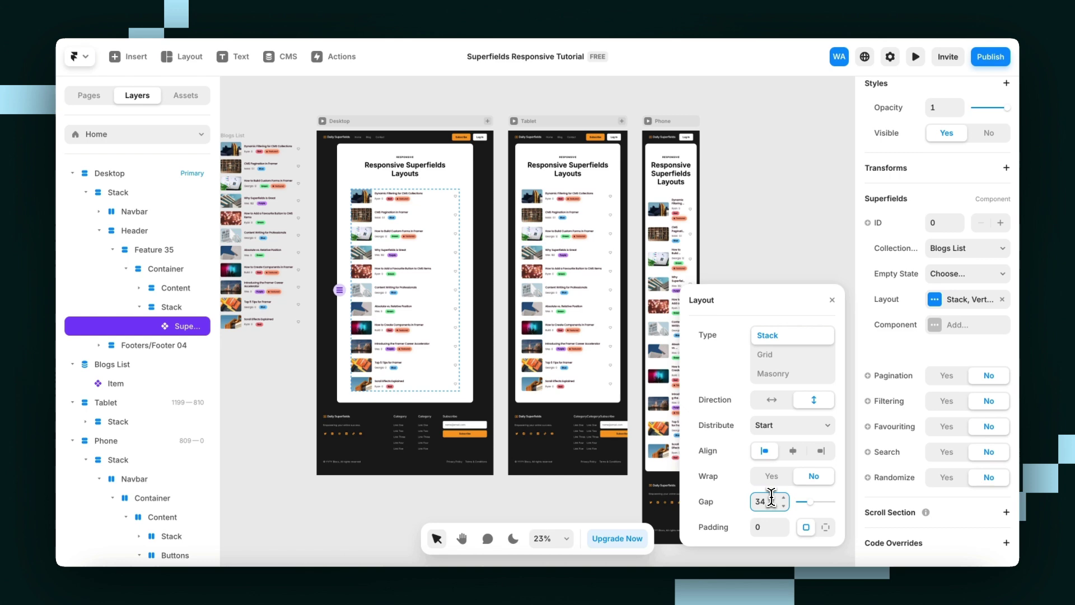
# - Try Grid and Masonry layout types, then return the list to a Stack
pyautogui.click(778, 354)
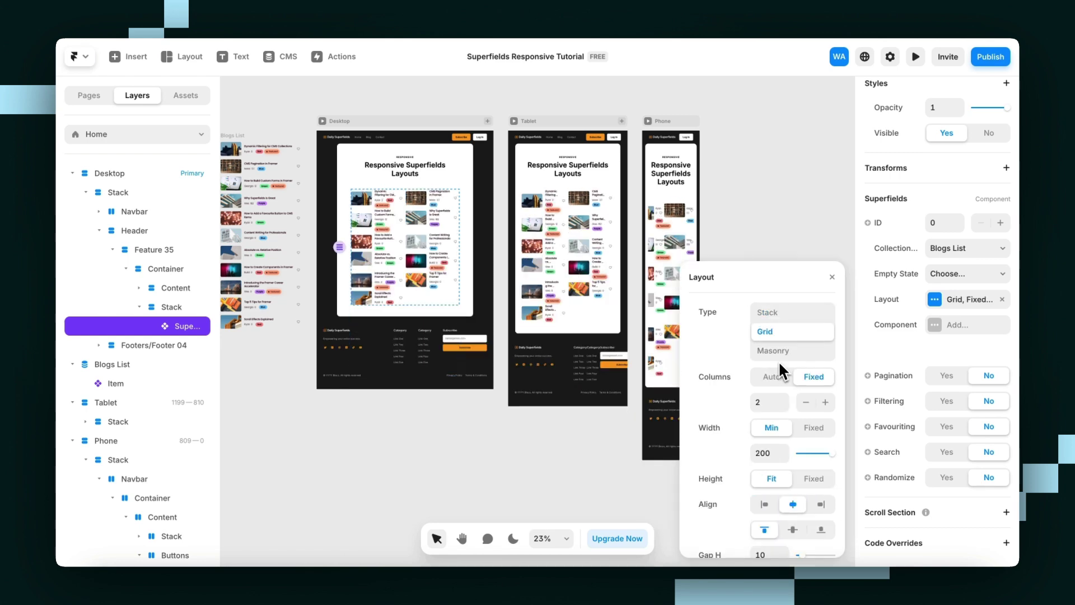
pyautogui.click(787, 351)
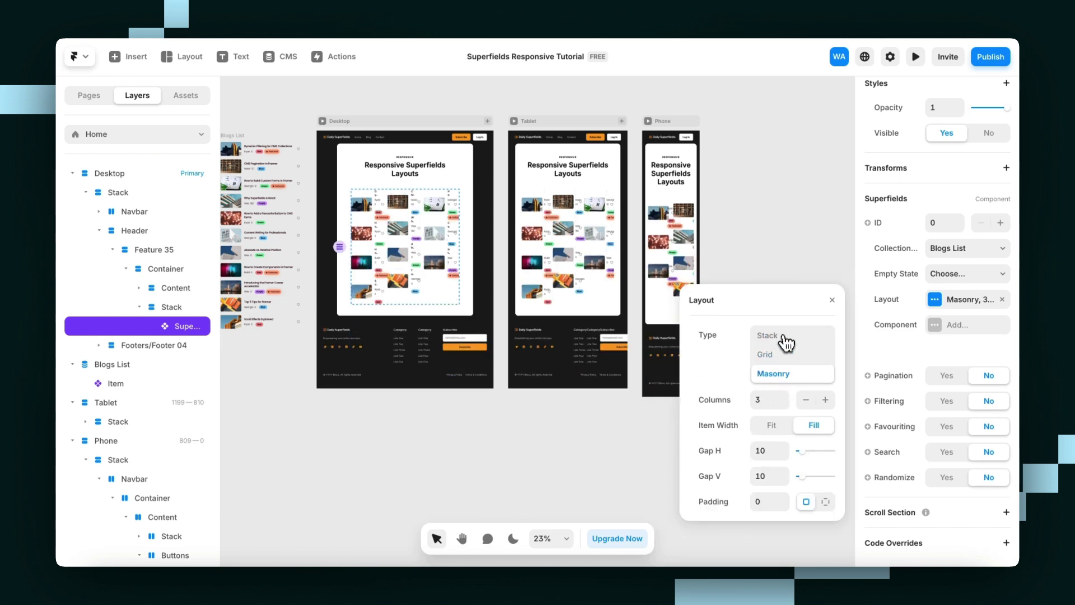
pyautogui.click(785, 338)
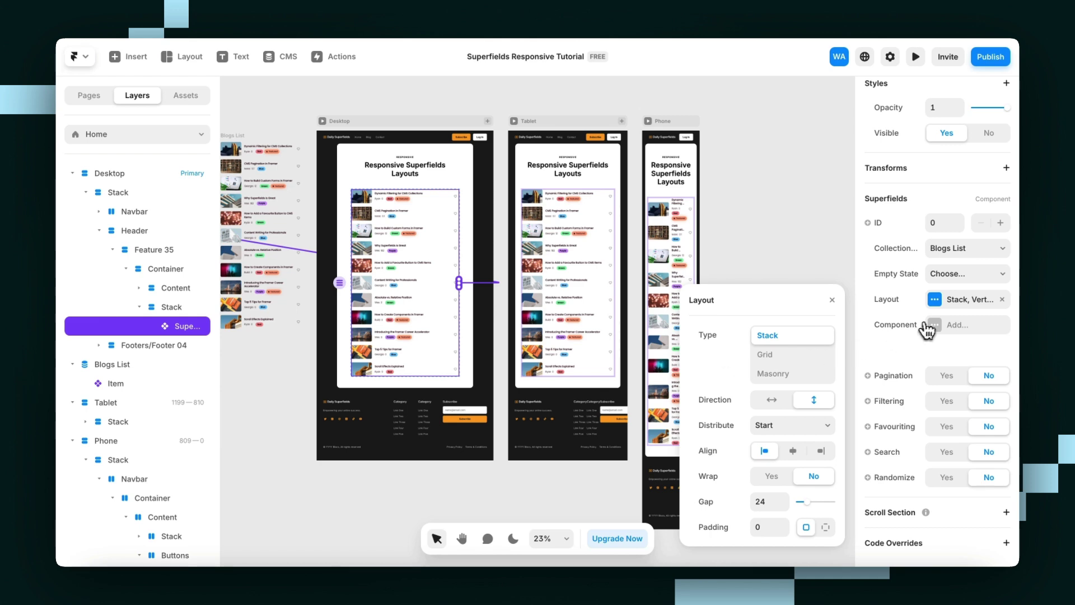
# - Set the blog list's Superfields Component option to Object, then pan around the canvas
pyautogui.click(953, 331)
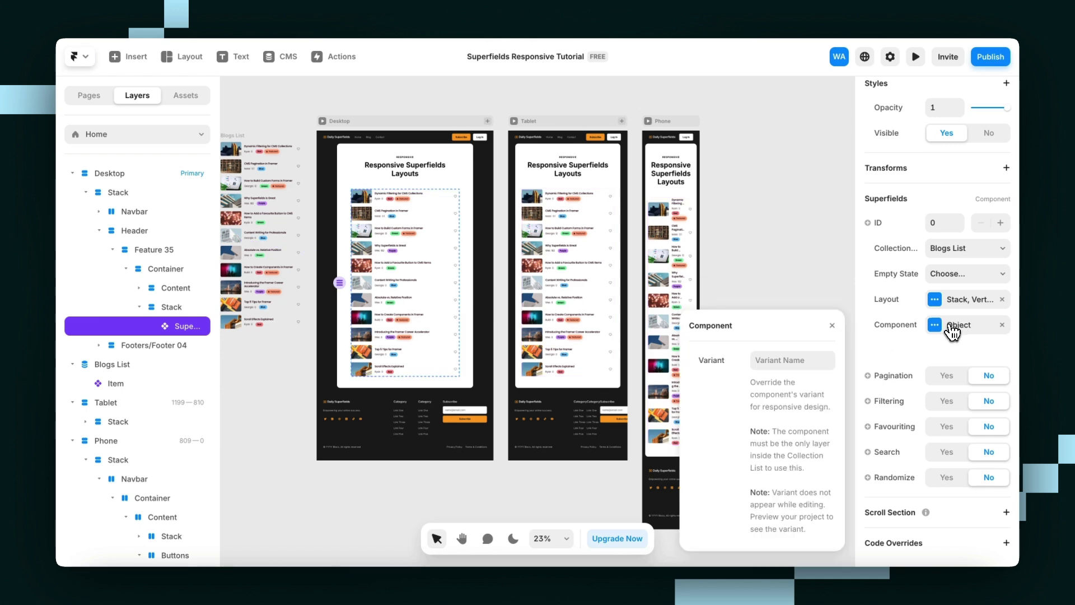
pyautogui.click(673, 209)
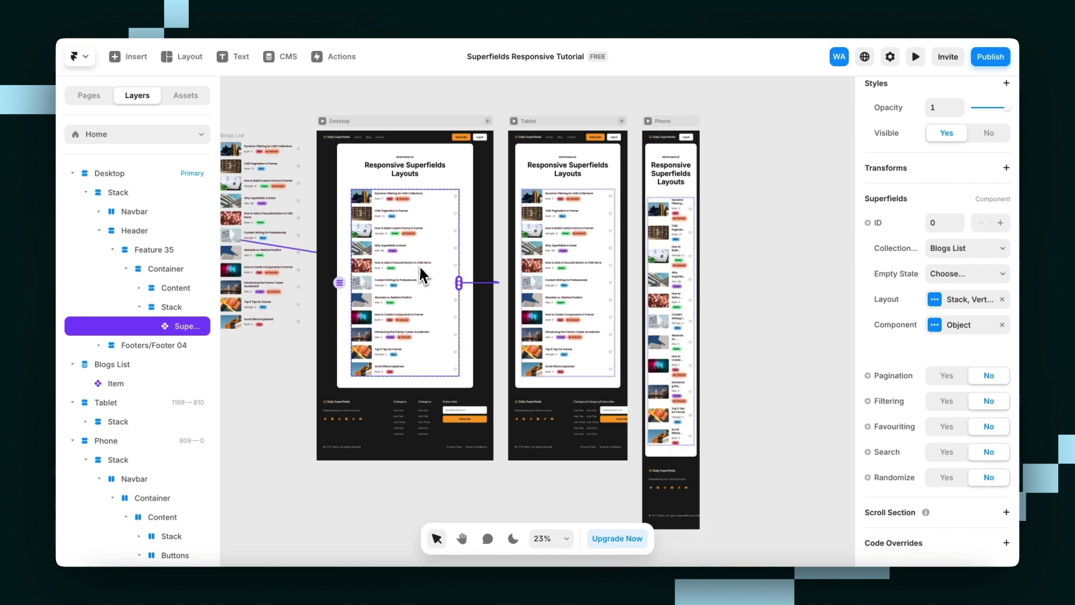
pyautogui.hscroll(2, 421, 269)
pyautogui.scroll(1, 420, 269)
pyautogui.hscroll(2, 347, 280)
pyautogui.scroll(-1, 347, 280)
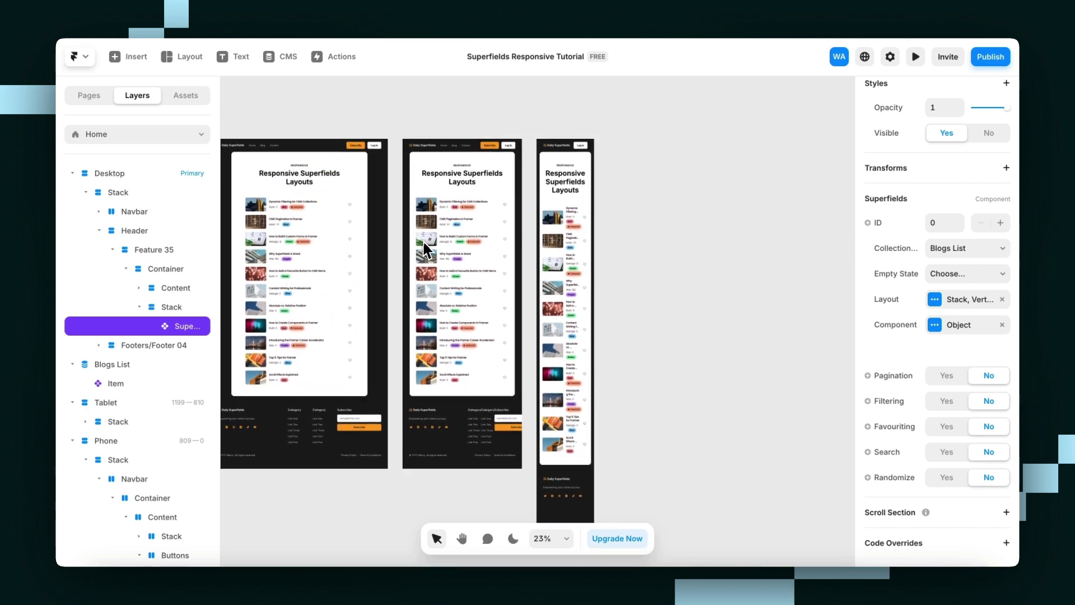
pyautogui.scroll(4, 464, 211)
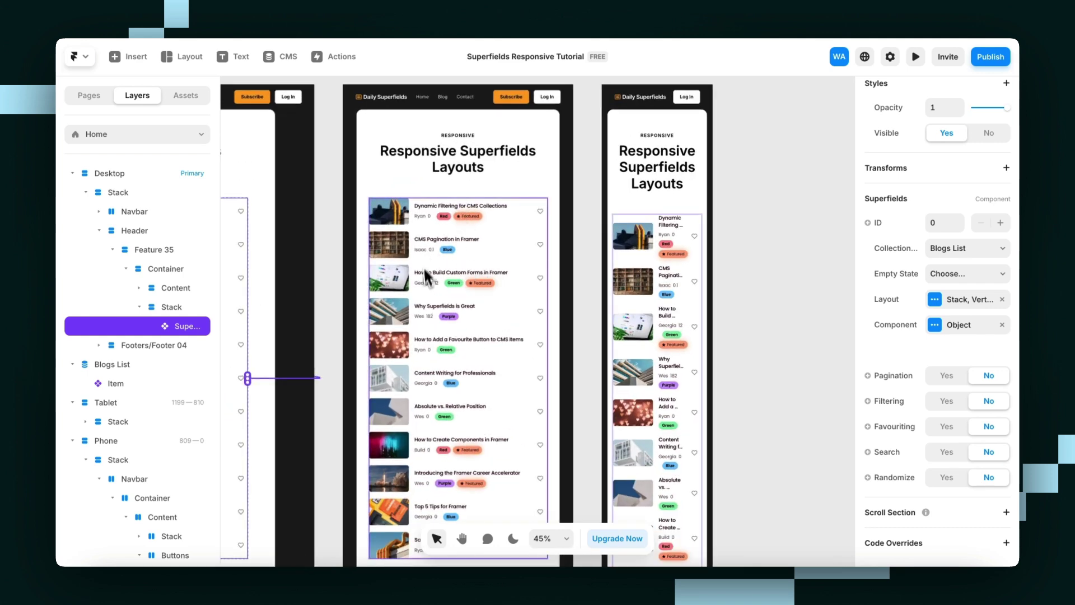
pyautogui.scroll(-2, 478, 229)
pyautogui.scroll(-1, 477, 221)
pyautogui.hscroll(1, 477, 220)
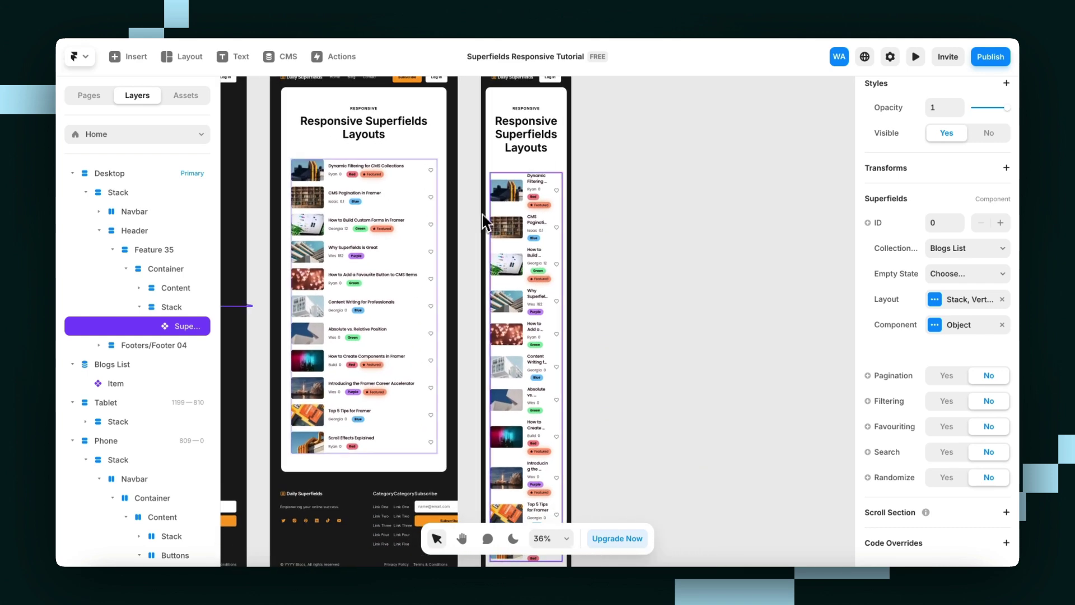
pyautogui.click(530, 202)
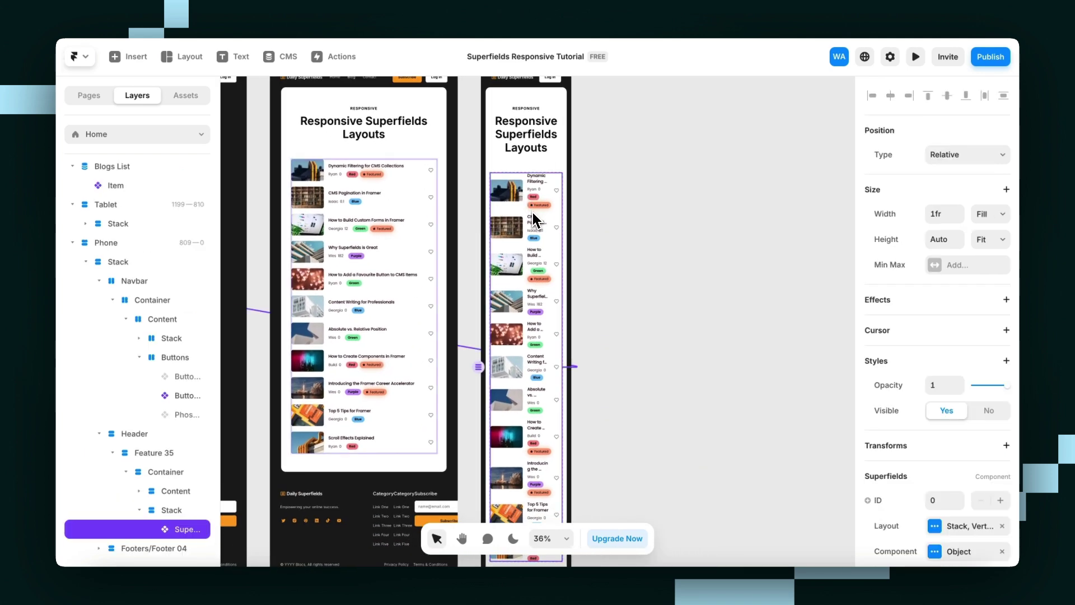
pyautogui.scroll(-3, 941, 387)
pyautogui.click(962, 408)
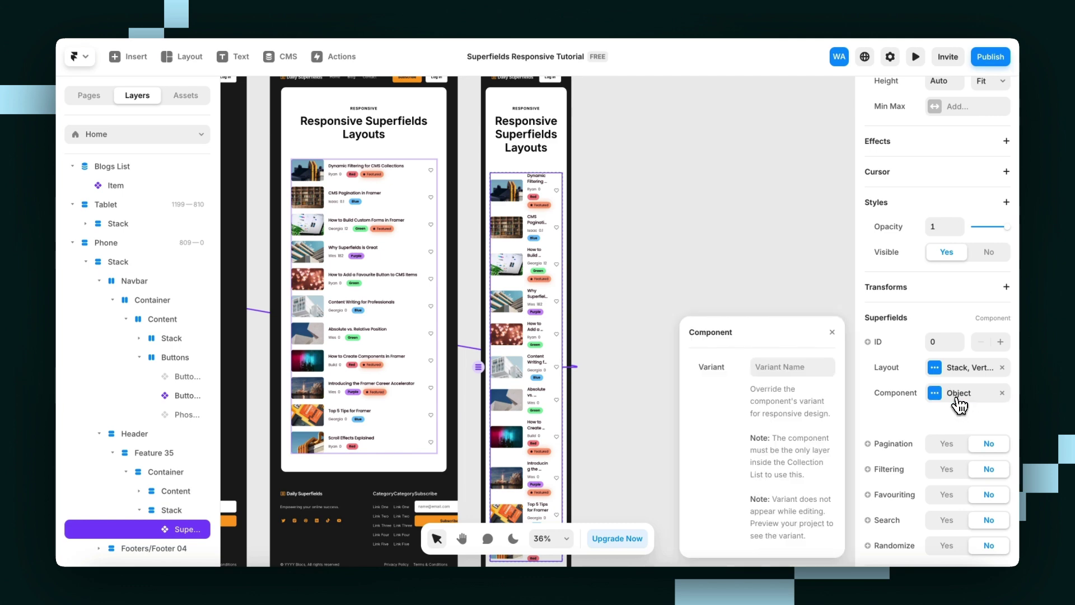
pyautogui.click(798, 367)
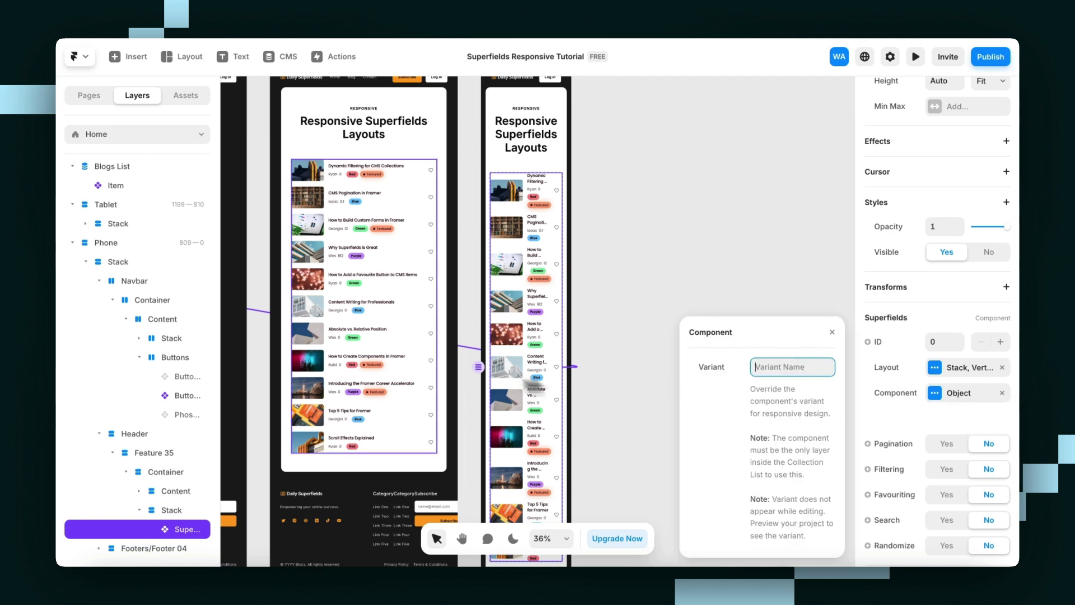
pyautogui.hscroll(-10, 329, 372)
pyautogui.click(361, 126)
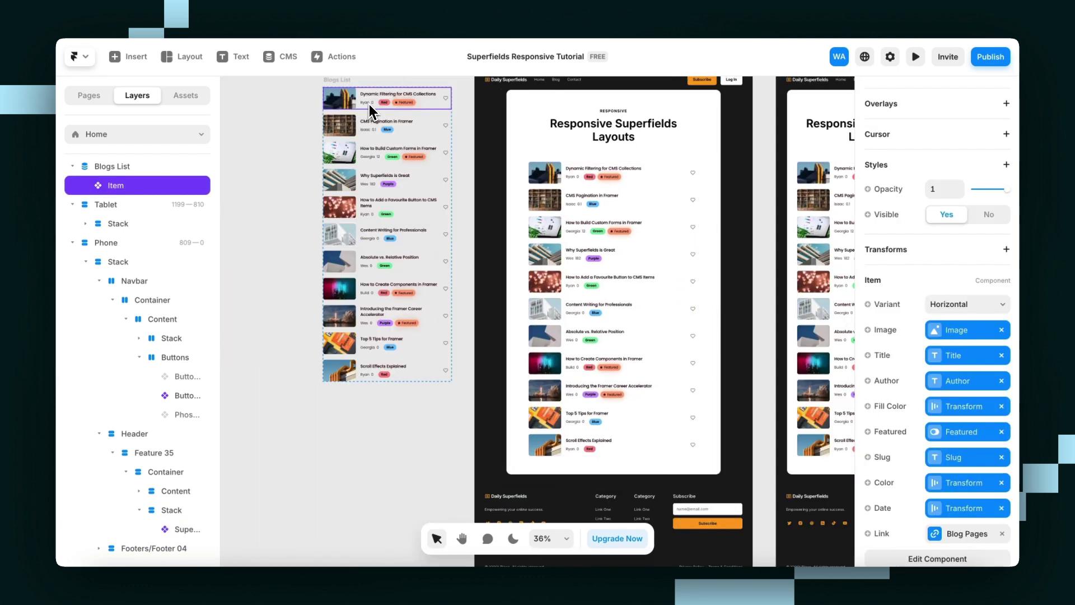
pyautogui.doubleClick(370, 112)
pyautogui.hscroll(5, 557, 294)
pyautogui.click(586, 302)
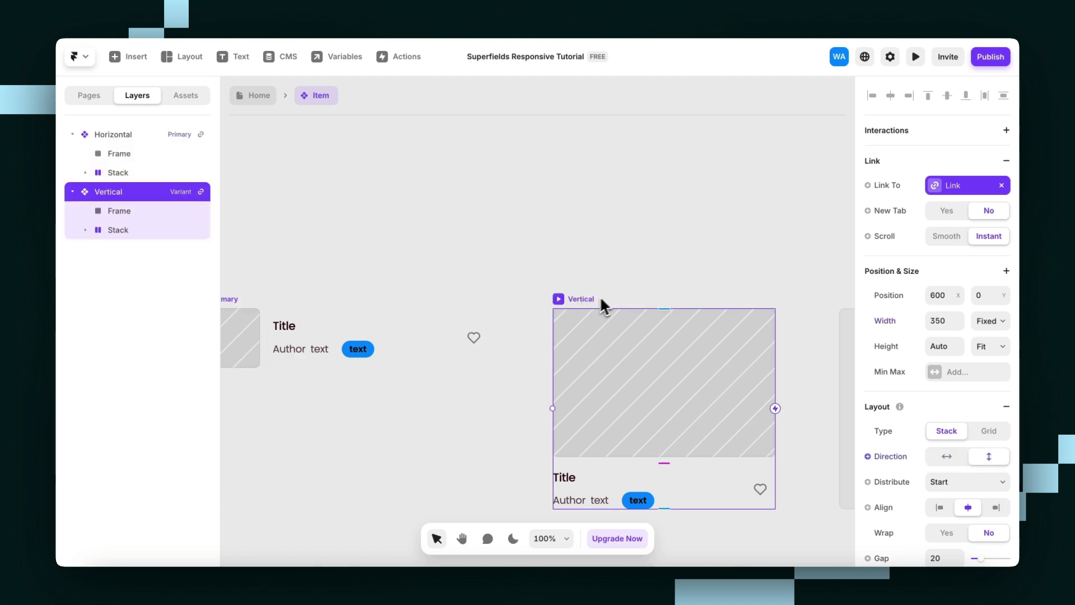
pyautogui.click(250, 99)
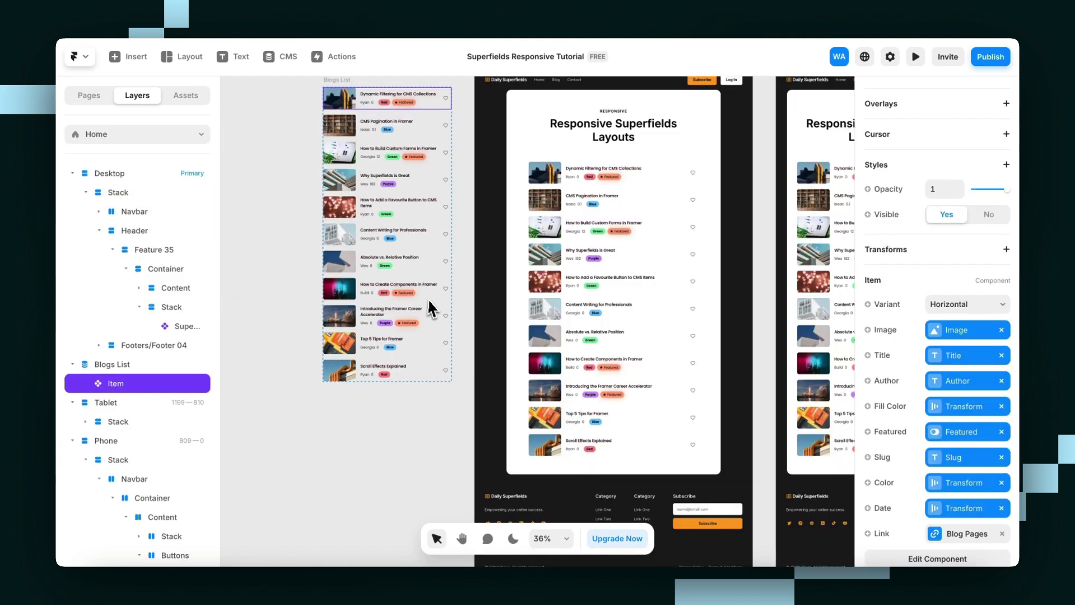
pyautogui.hscroll(5, 435, 304)
# - Set the Phone blog list's component Variant Name to 'Vertical', then select the Desktop frame
pyautogui.click(556, 244)
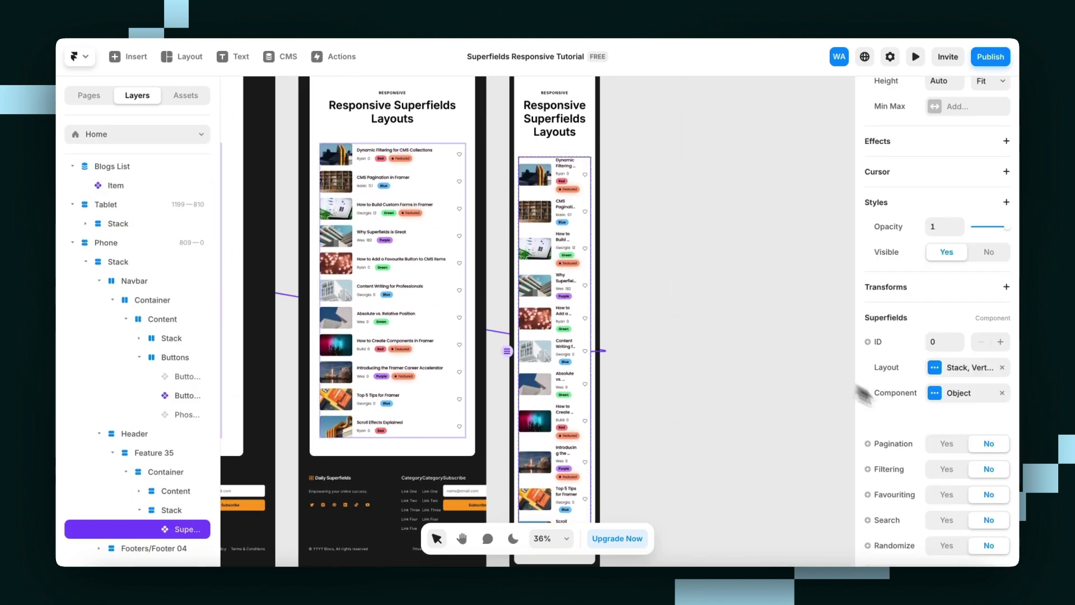
pyautogui.scroll(-3, 990, 462)
pyautogui.click(955, 328)
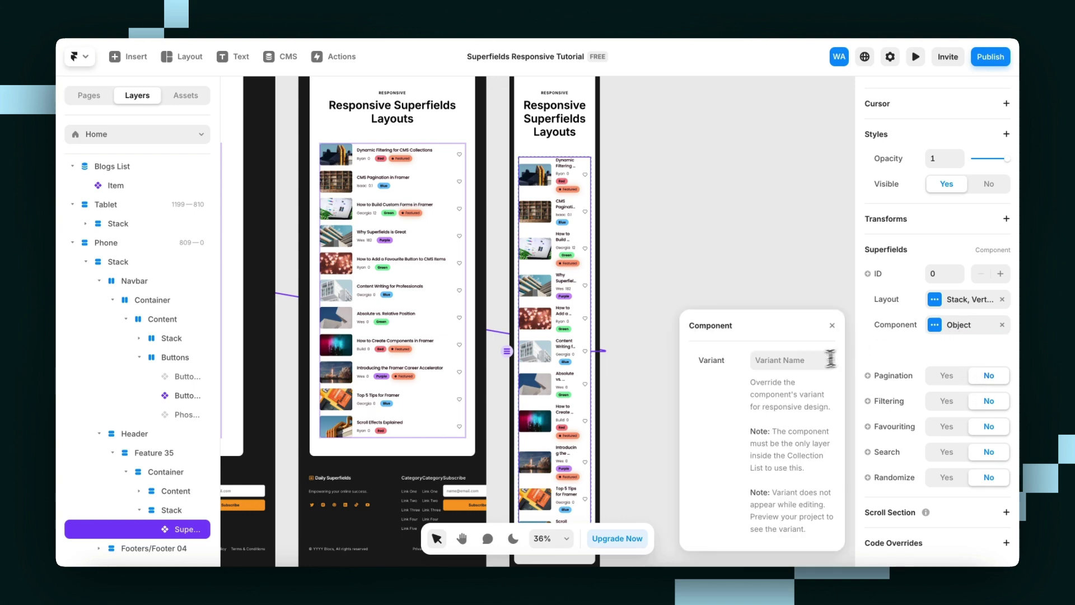
pyautogui.click(796, 359)
pyautogui.write('Vertical')
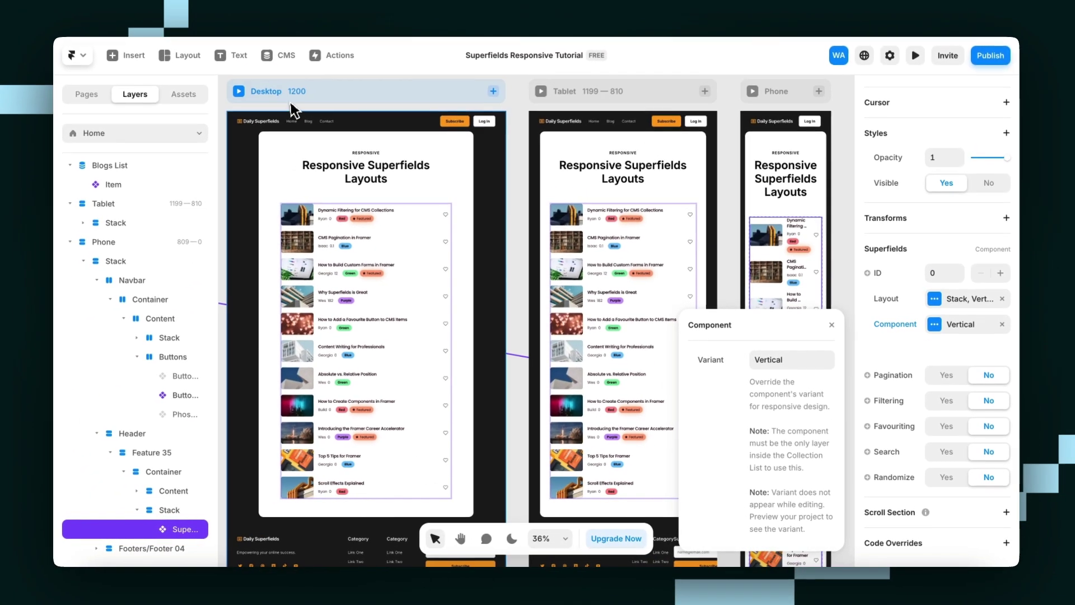
pyautogui.click(275, 93)
# - Open the Desktop preview at 1200 width and narrow it to tablet width
pyautogui.click(242, 93)
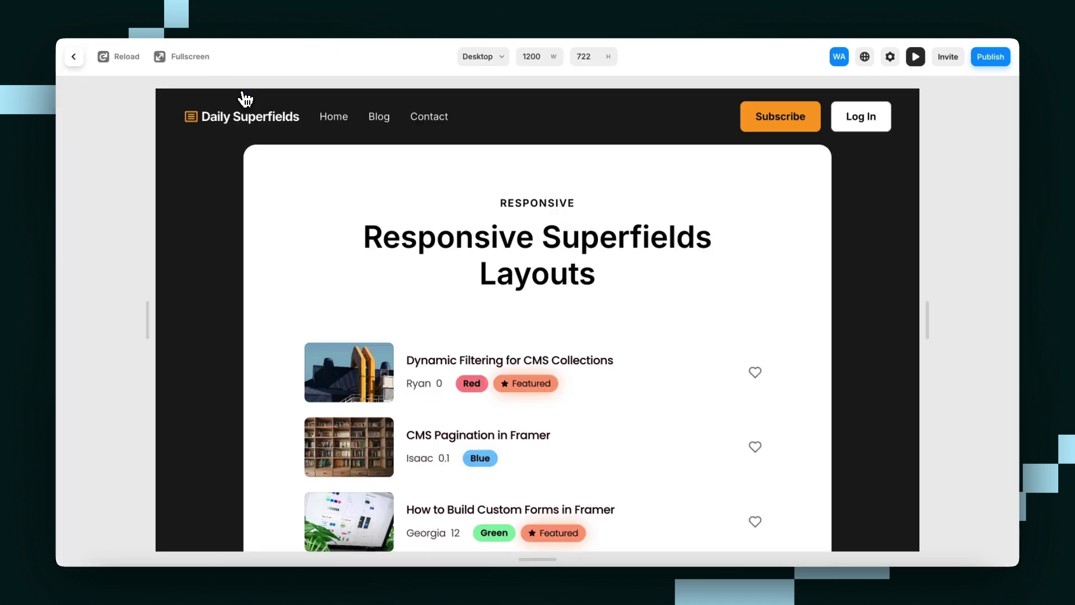
pyautogui.moveTo(147, 321)
pyautogui.mouseDown()
pyautogui.moveTo(115, 319)
pyautogui.moveTo(148, 317)
pyautogui.mouseUp()
pyautogui.moveTo(148, 321); pyautogui.dragTo(359, 328)
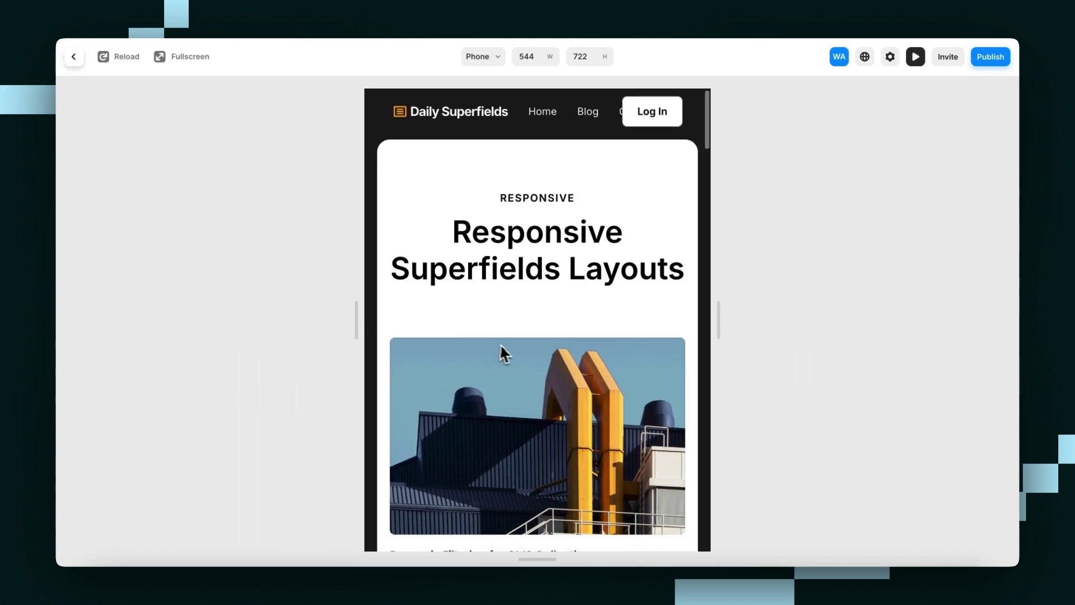
# - Scroll the tablet view, narrow to phone width for vertical cards, and return to the editor
pyautogui.scroll(-12, 504, 347)
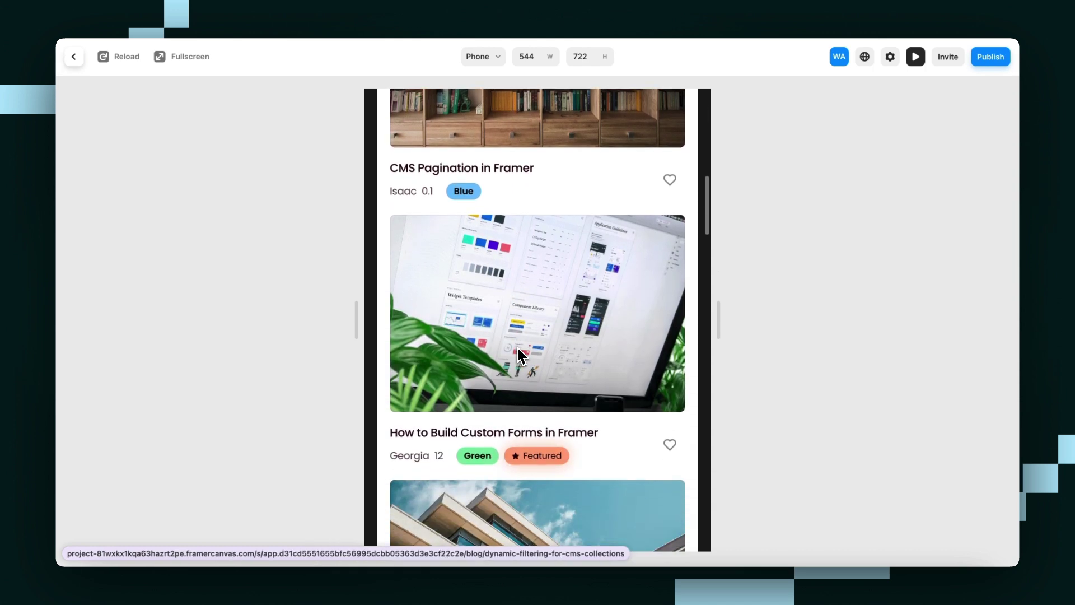
pyautogui.scroll(-2, 517, 351)
pyautogui.scroll(-2, 518, 352)
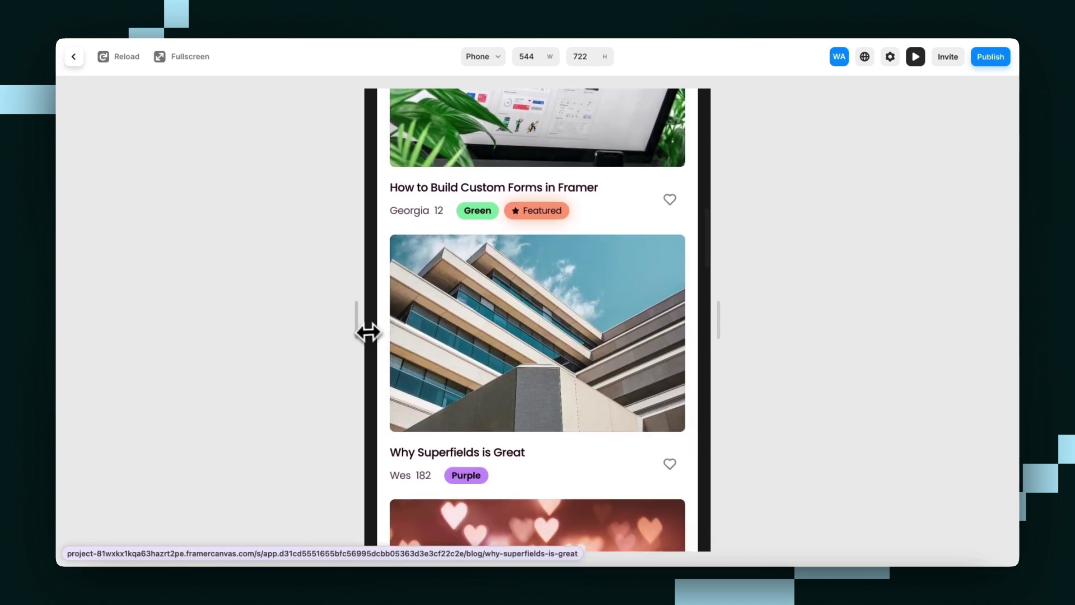
pyautogui.moveTo(365, 330)
pyautogui.mouseDown()
pyautogui.moveTo(417, 327)
pyautogui.moveTo(383, 333)
pyautogui.mouseUp()
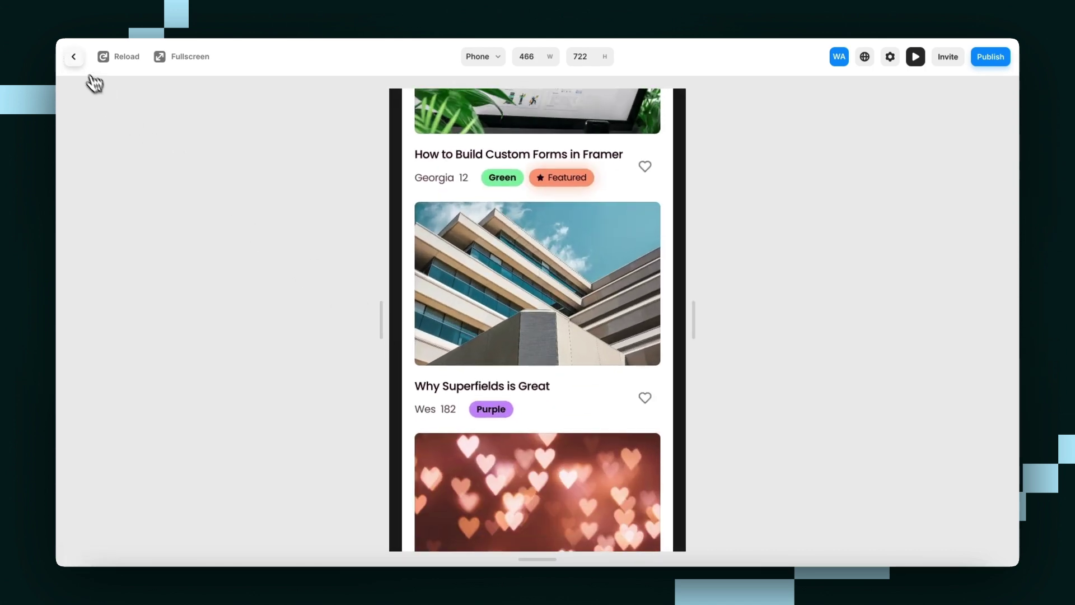
pyautogui.click(73, 57)
pyautogui.hscroll(5, 548, 336)
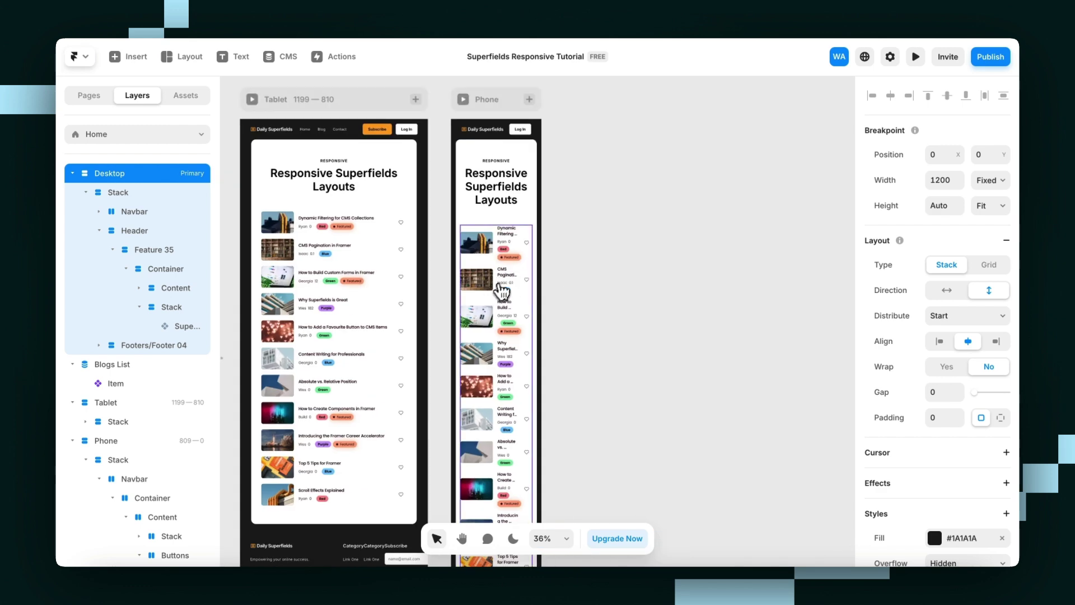
pyautogui.hscroll(-3, 510, 289)
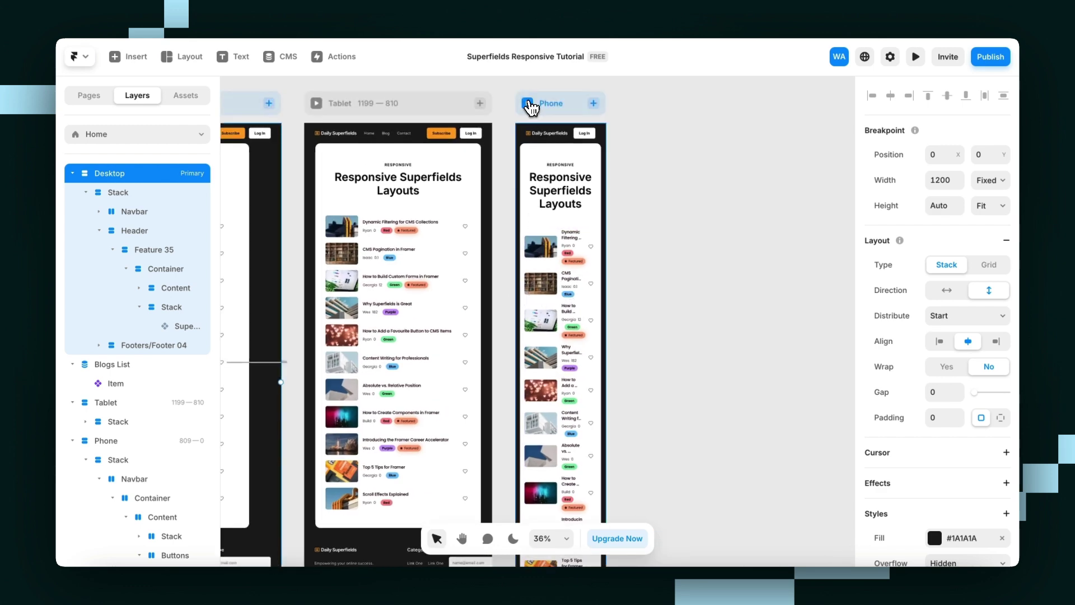
pyautogui.click(527, 104)
pyautogui.scroll(-8, 511, 343)
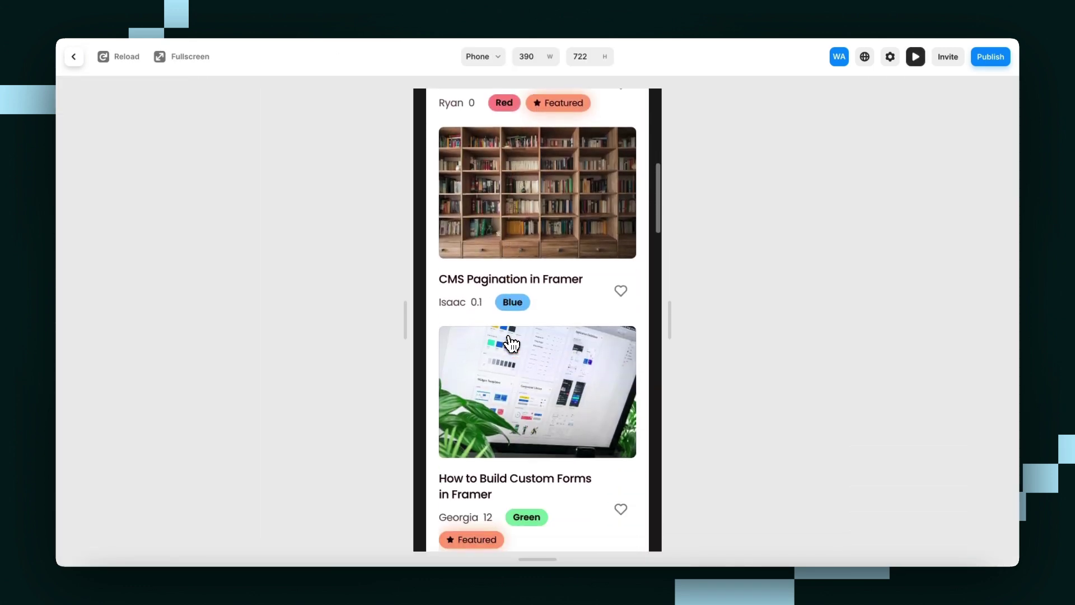
pyautogui.scroll(-2, 478, 338)
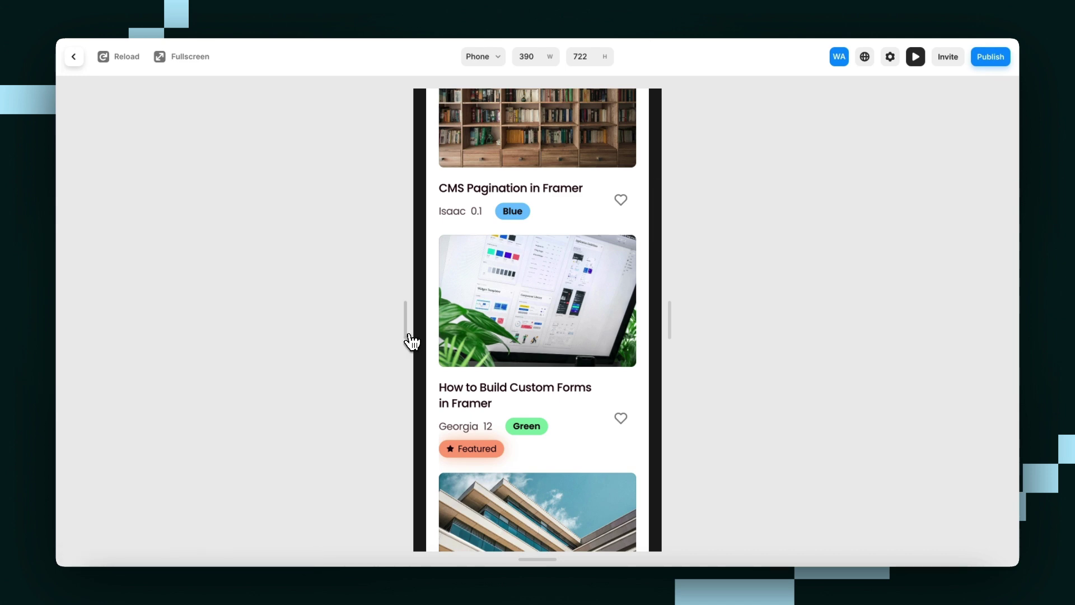
pyautogui.scroll(2, 468, 340)
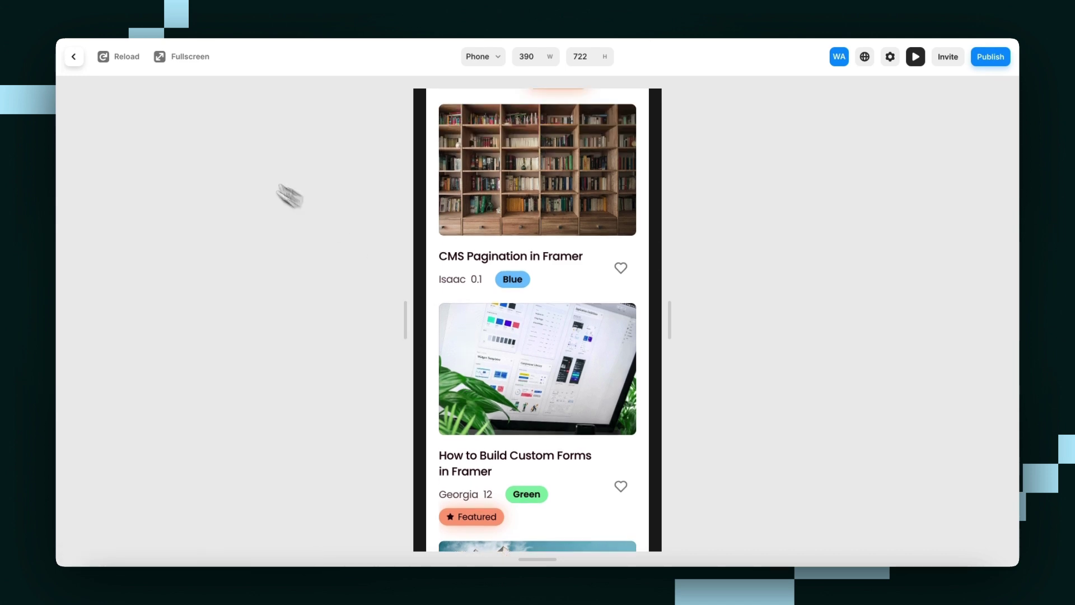
pyautogui.click(71, 60)
pyautogui.scroll(-2, 552, 311)
pyautogui.hscroll(-3, 552, 311)
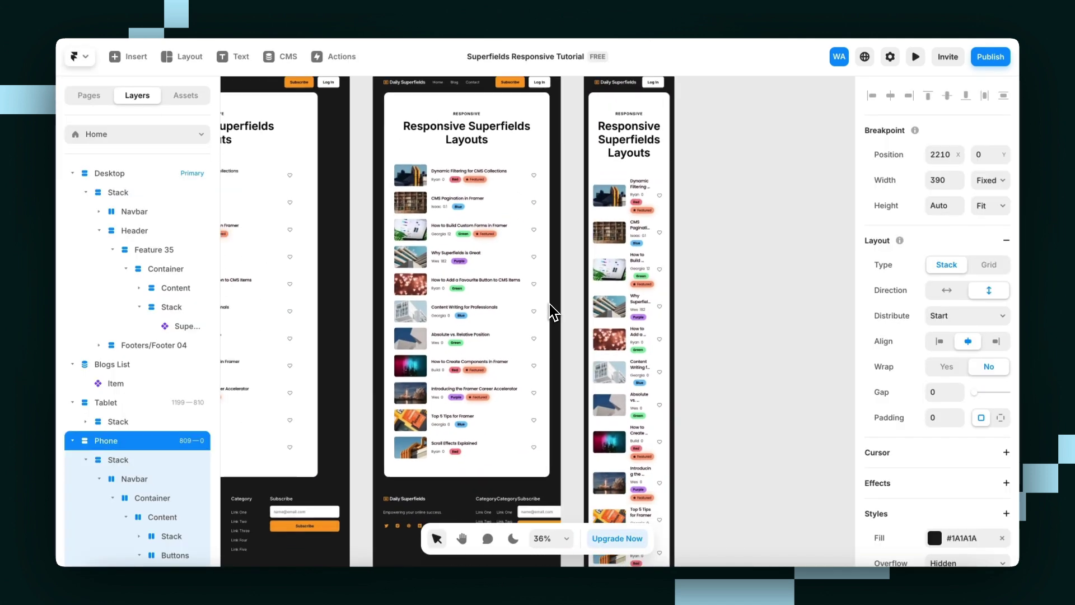
pyautogui.hscroll(2, 554, 325)
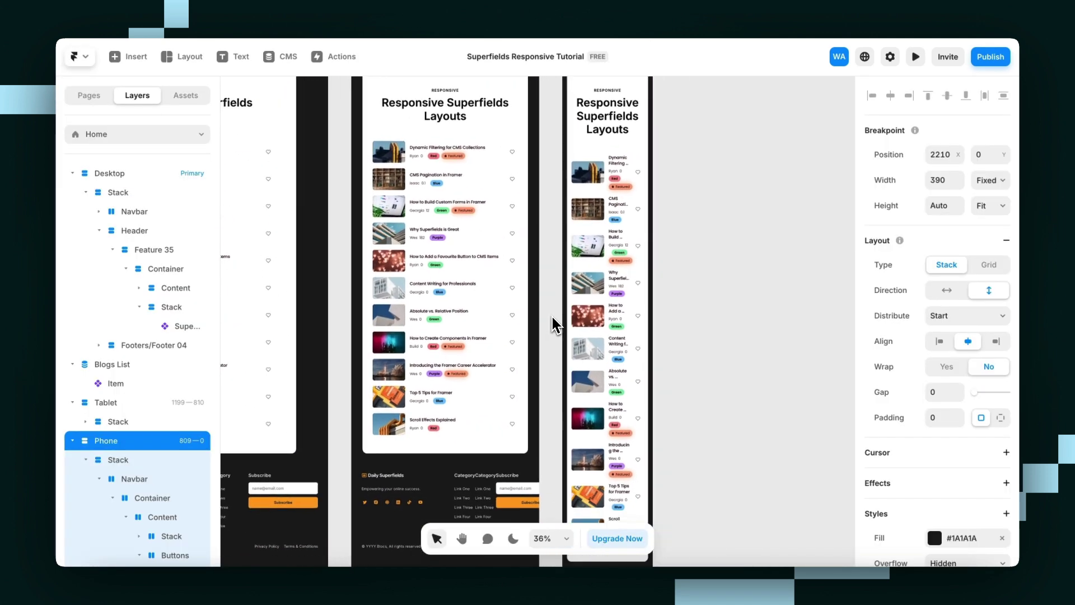